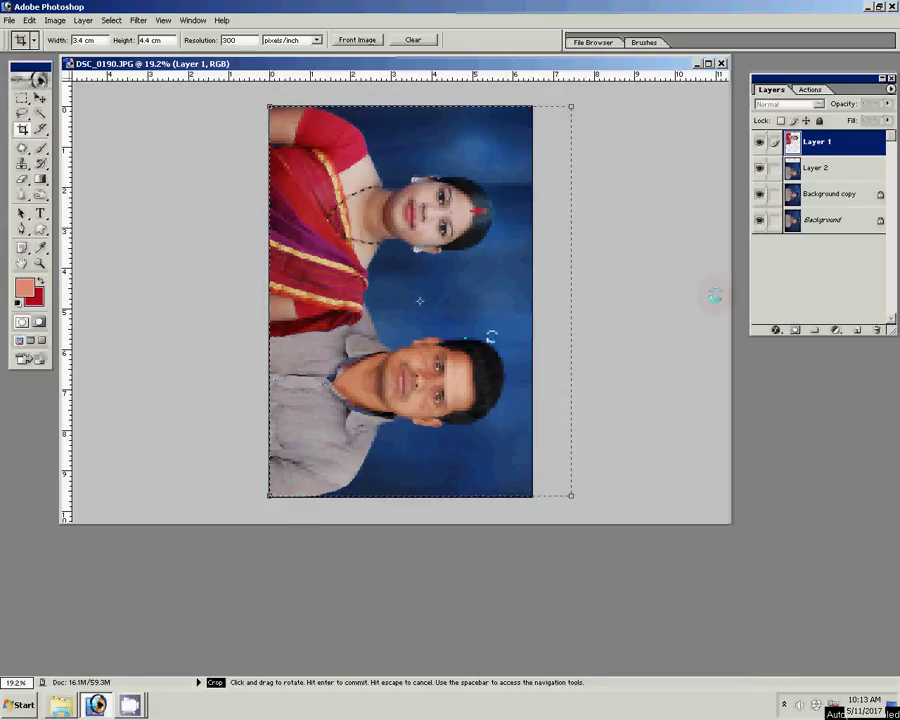
Crop the portrait to 3.4 by 4.4 cm at 300 pixels/inch, including the extra canvas beyond the heads
key(Return)
key(z)
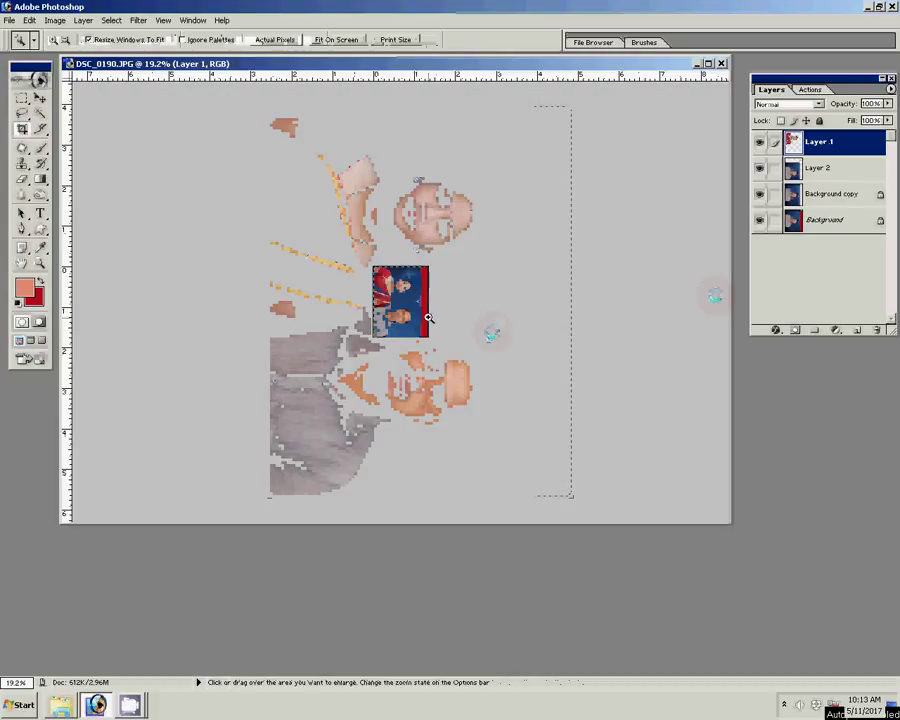
right_click(408, 298)
click(425, 306)
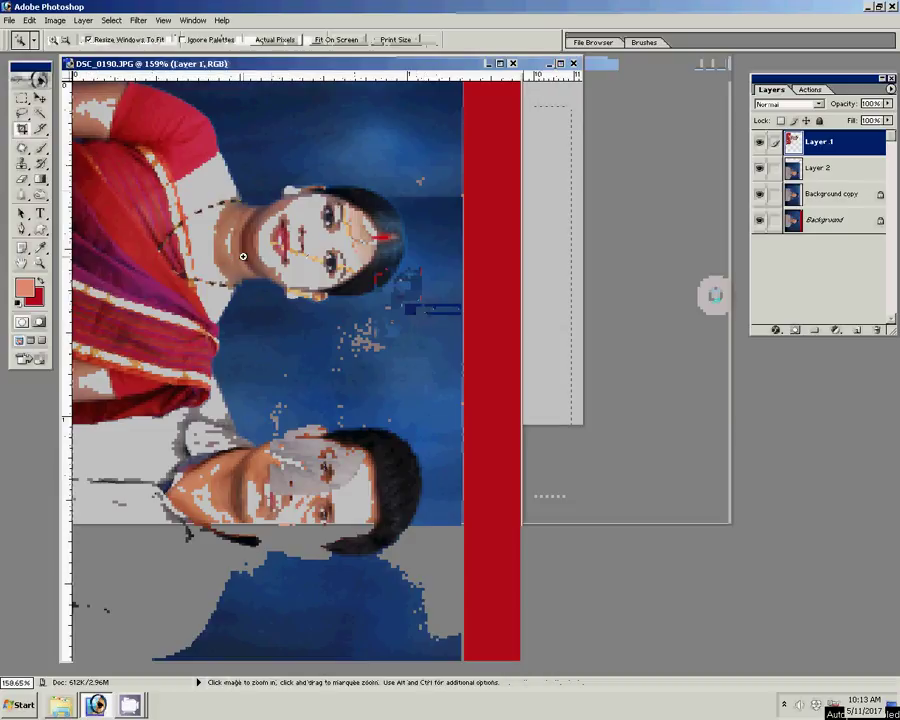
Select the narrow backdrop strip bordering the red canvas area with a rectangular marquee and make Layer 2 active
key(m)
scroll(352, 328, up, 1)
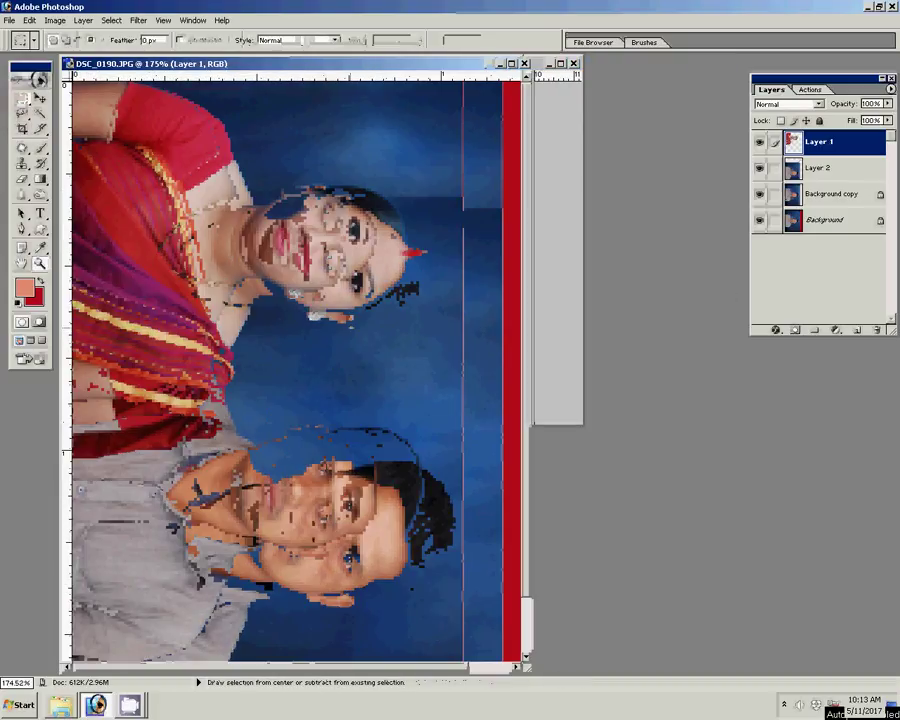
scroll(352, 328, down, 3)
drag(410, 128, 434, 620)
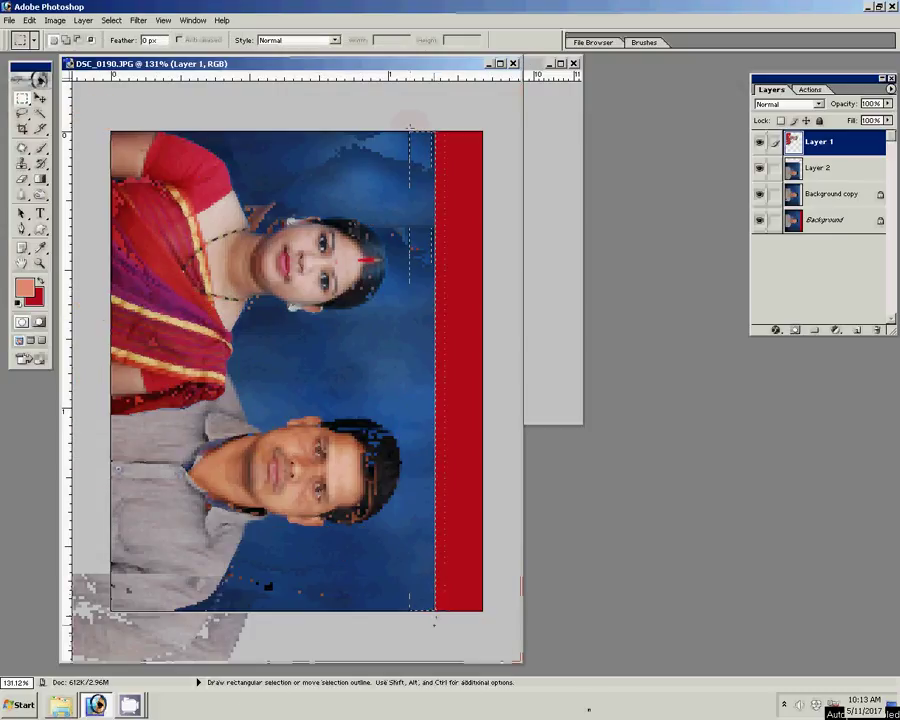
key(v)
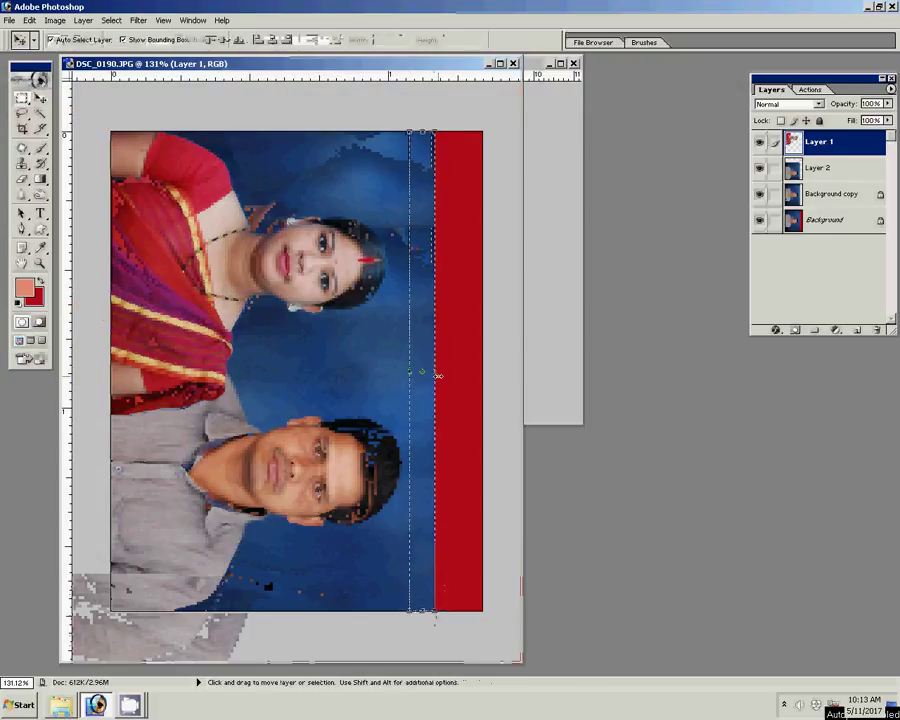
click(437, 372)
click(453, 265)
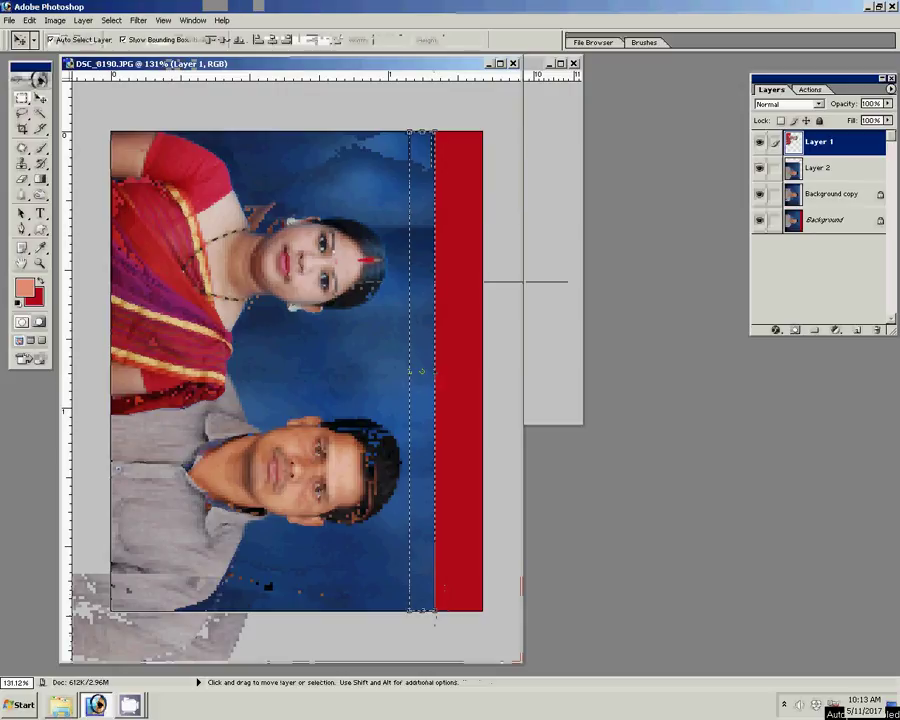
click(456, 395)
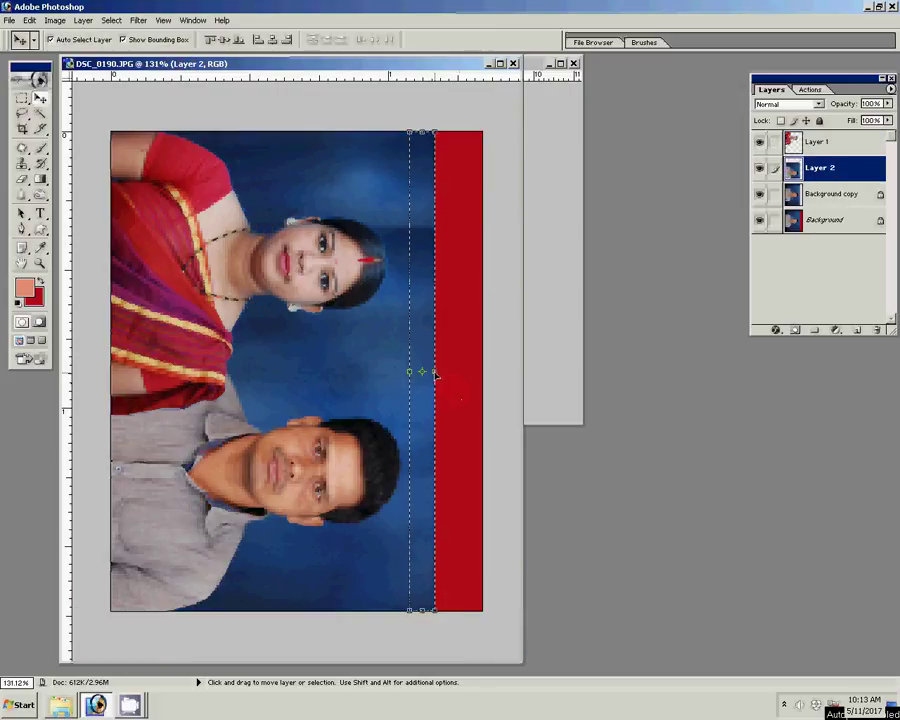
Stretch the selected backdrop strip with Free Transform until it covers the red canvas area, and clear the selection
key(ctrl+t)
drag(436, 372, 490, 374)
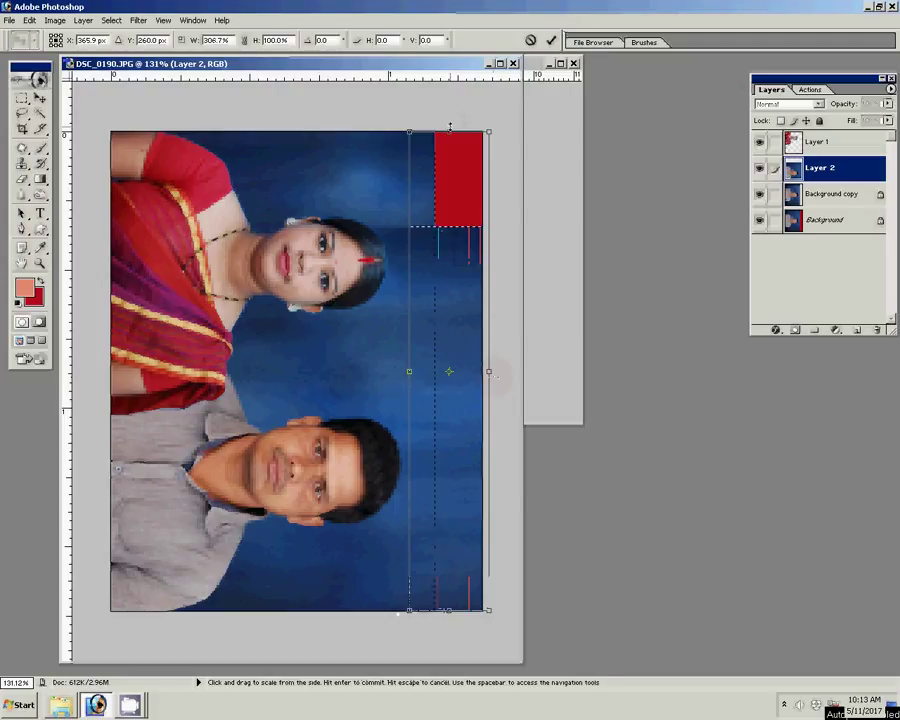
drag(448, 131, 456, 3)
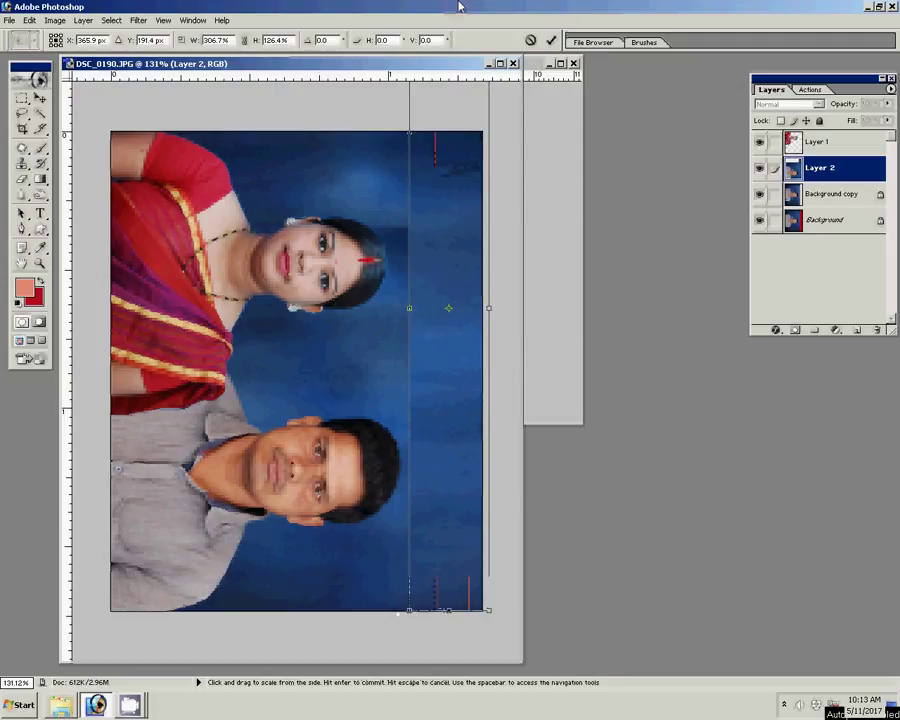
click(550, 40)
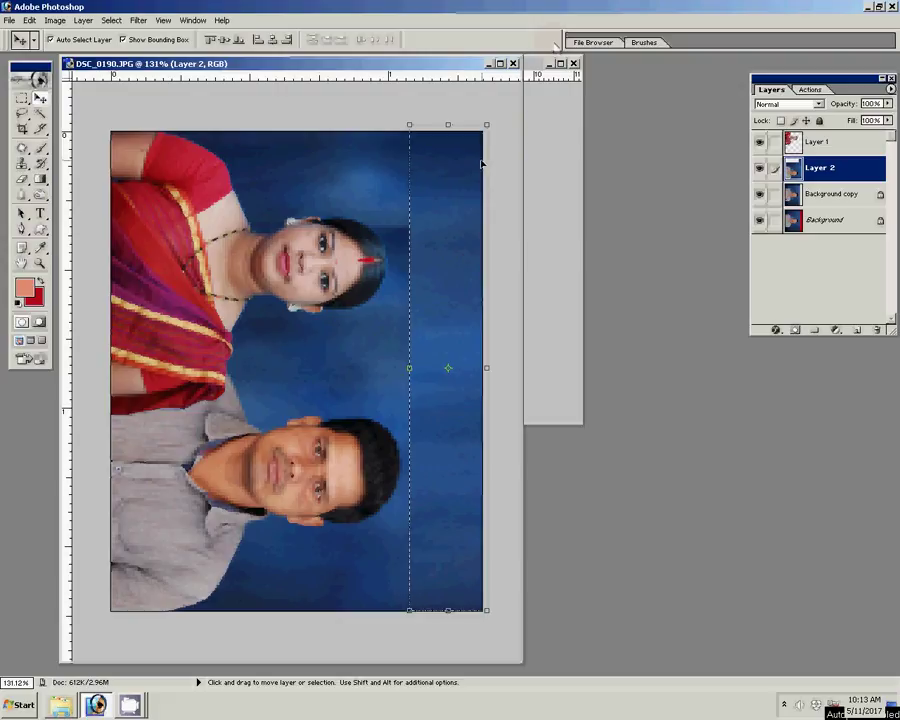
key(ctrl+d)
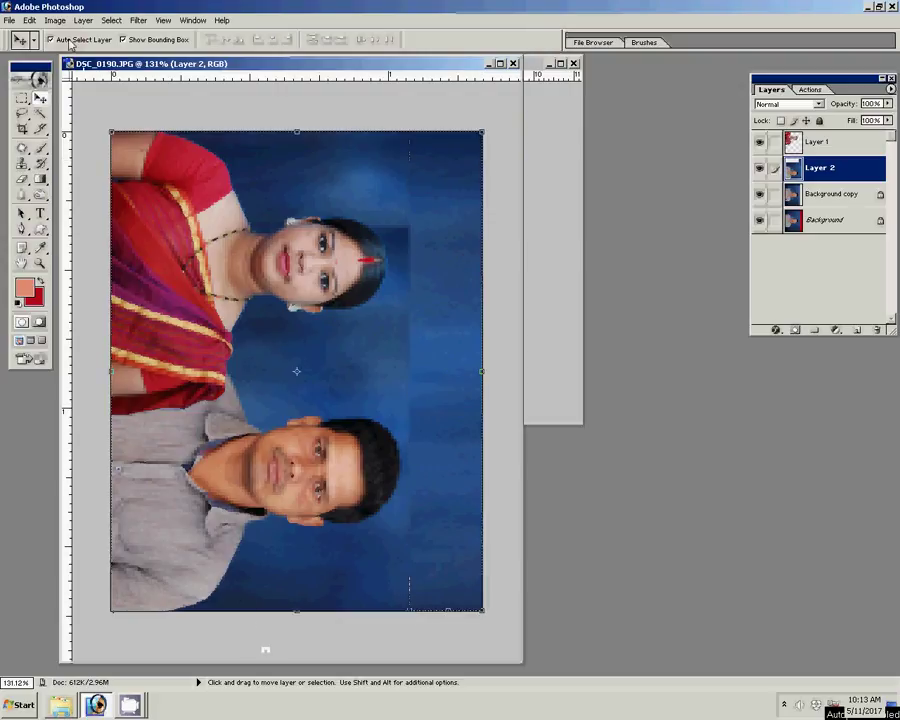
Rotate the canvas 90° counterclockwise so the couple stands upright
click(55, 20)
mouse_move(90, 137)
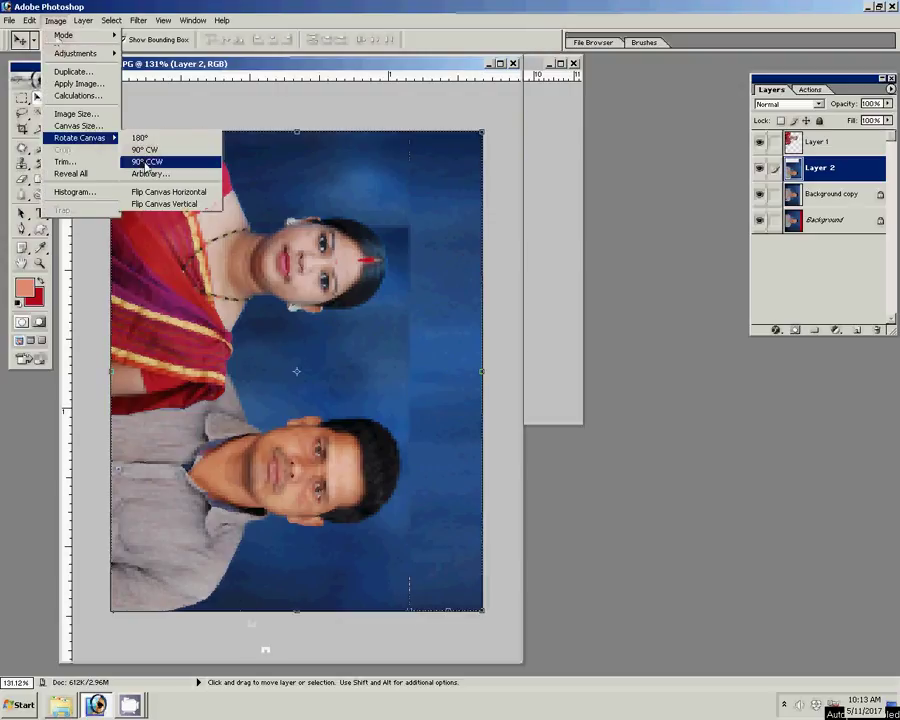
click(146, 163)
key(z)
right_click(293, 265)
click(310, 269)
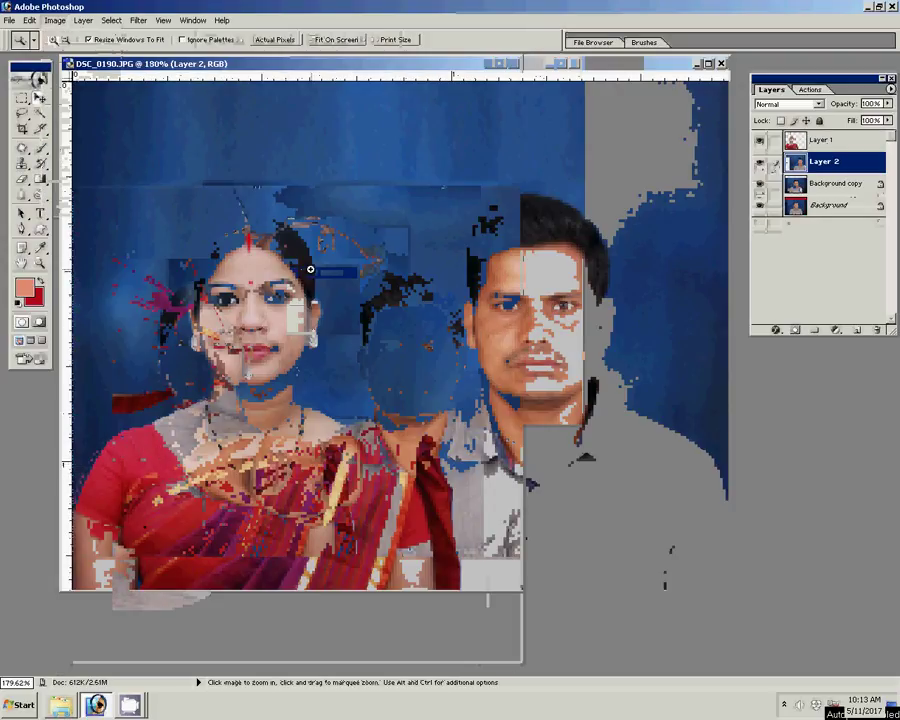
key(w)
click(394, 305)
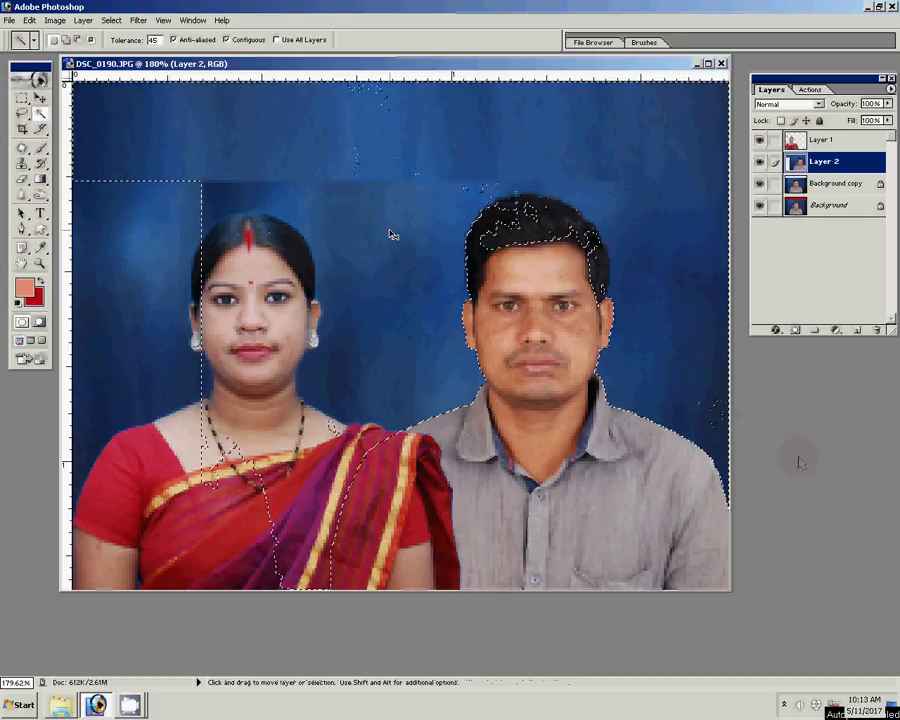
key(v)
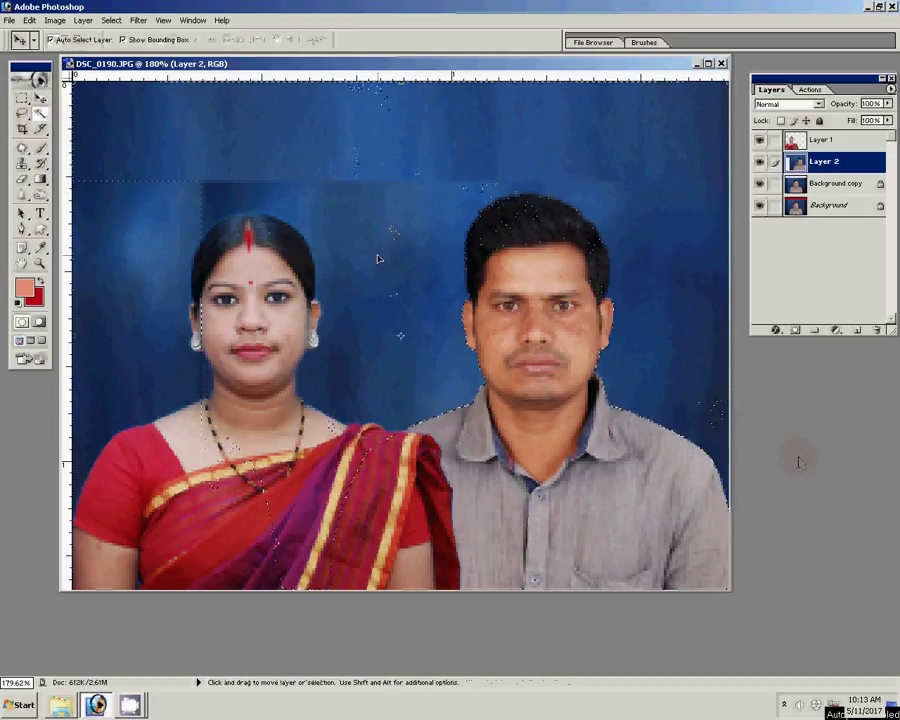
key(ctrl+d)
Add a Solid Color fill layer above Background copy using the blue 27487C sampled from the upper backdrop
click(834, 183)
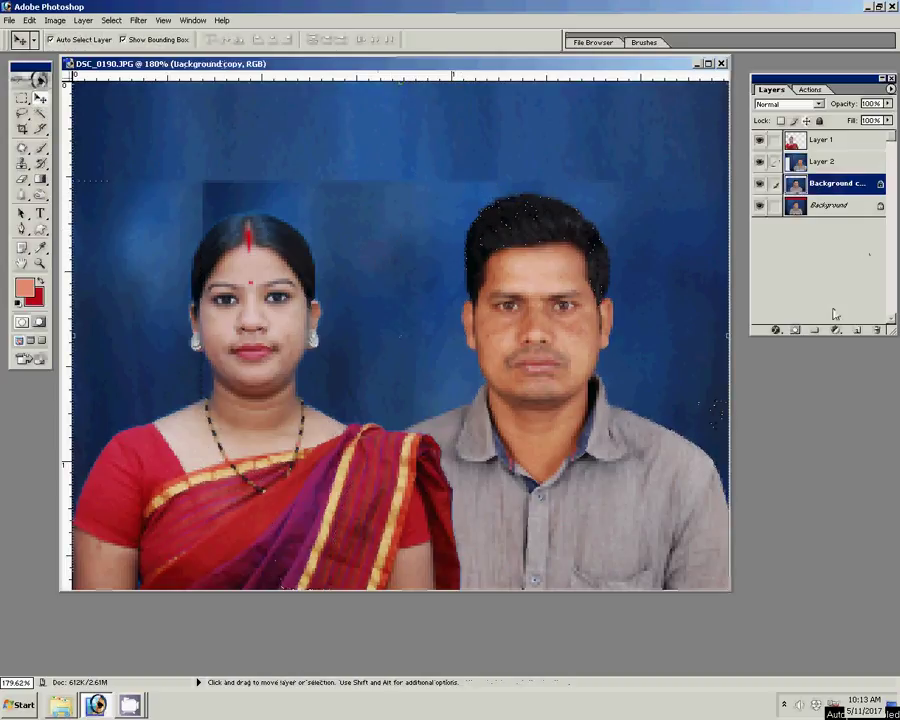
click(836, 330)
click(818, 341)
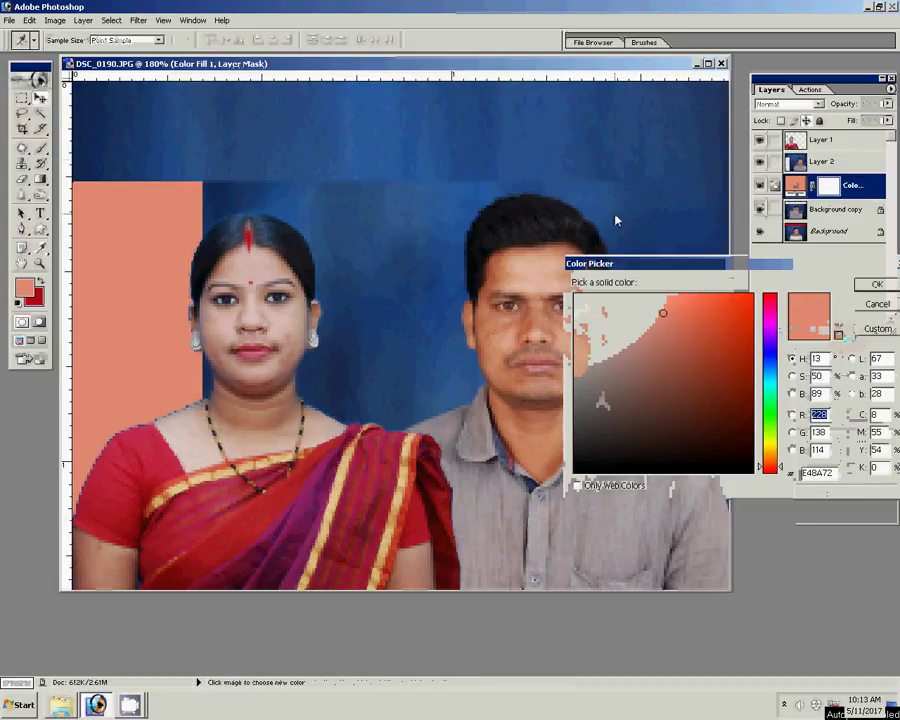
click(597, 137)
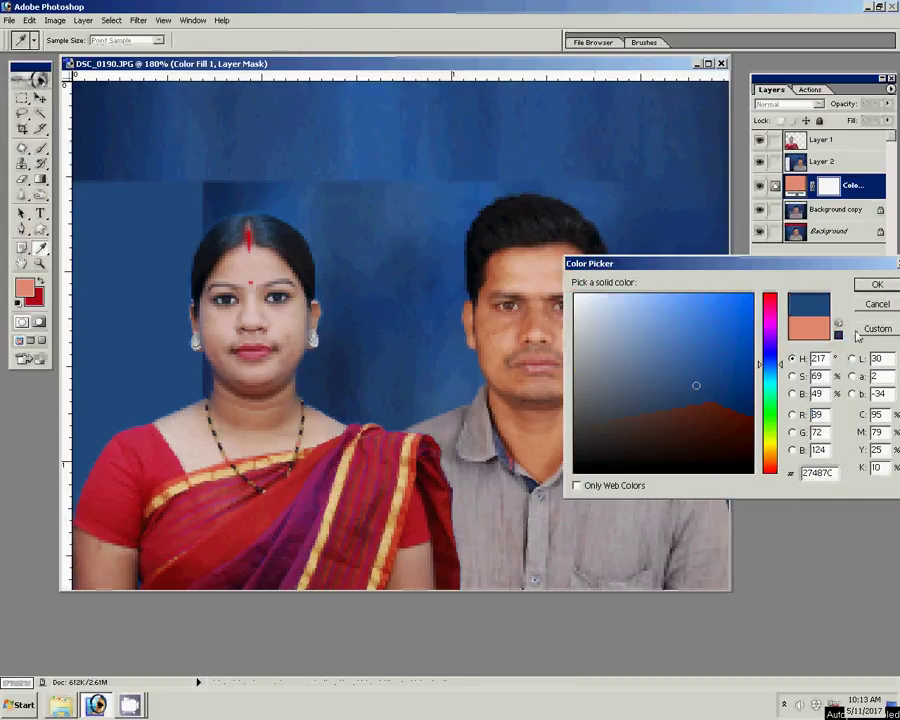
click(876, 285)
Select the blue backdrop on Layer 2 with the Magic Wand at tolerance 45, adding the patch above the man's shoulder
key(v)
double_click(822, 161)
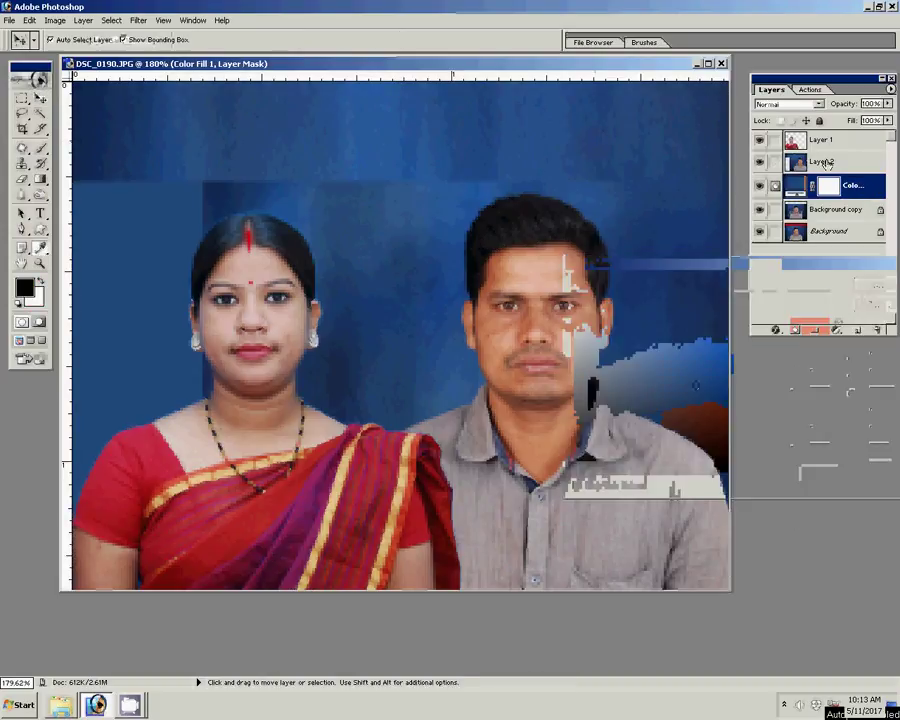
key(w)
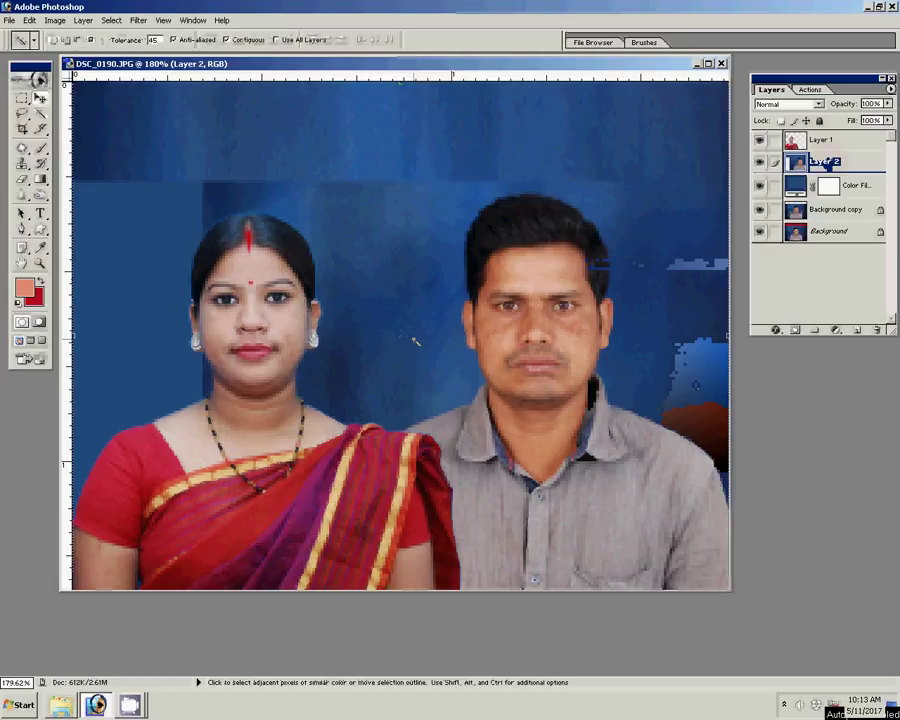
click(422, 340)
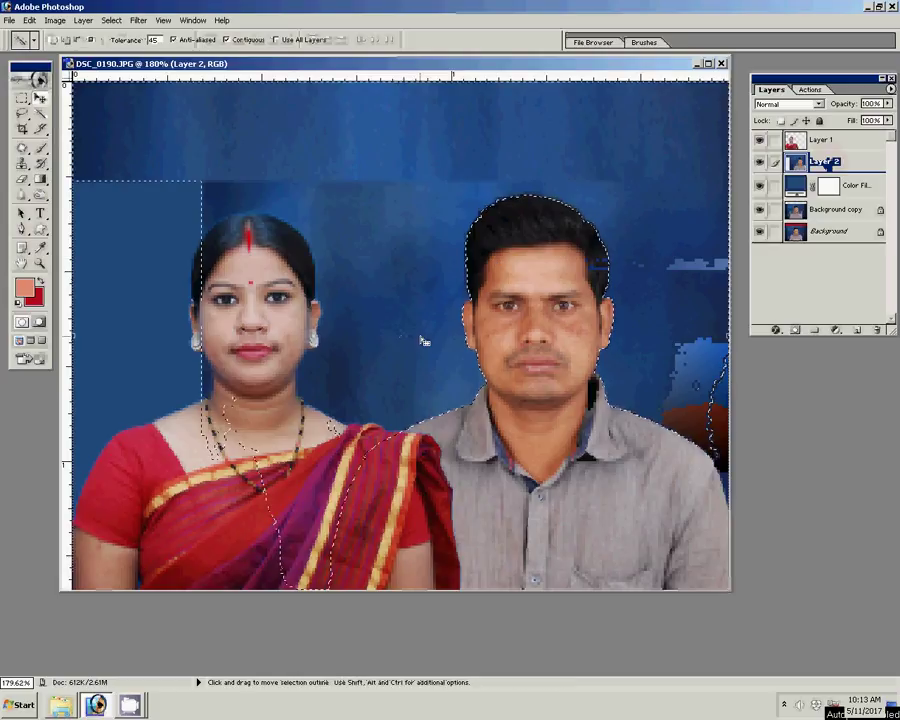
shift+click(720, 438)
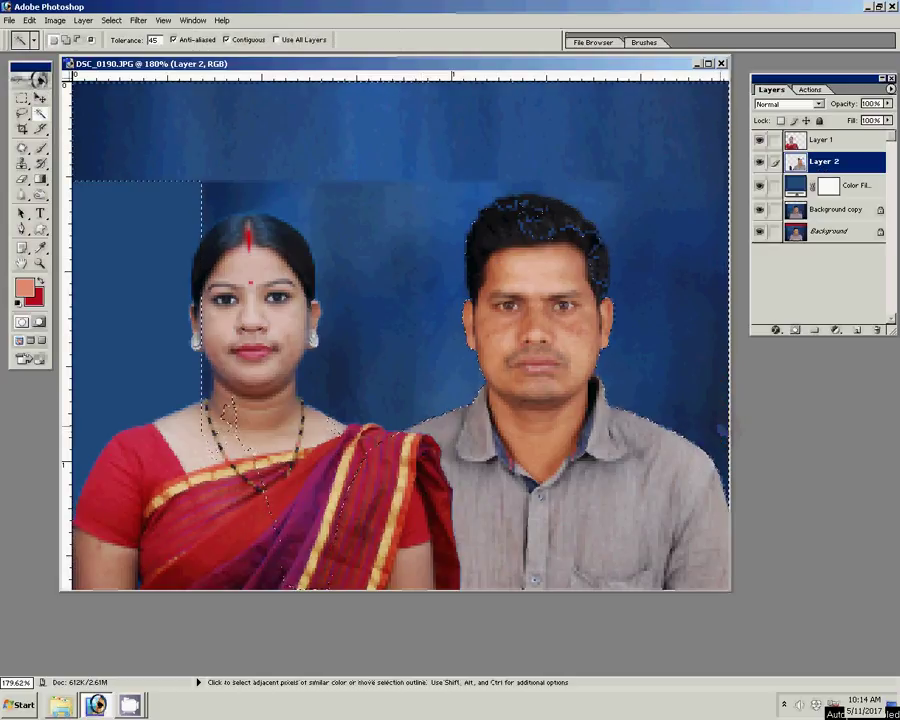
Try to delete the selected backdrop from Layer 2
key(Delete)
key(ctrl+d)
click(720, 418)
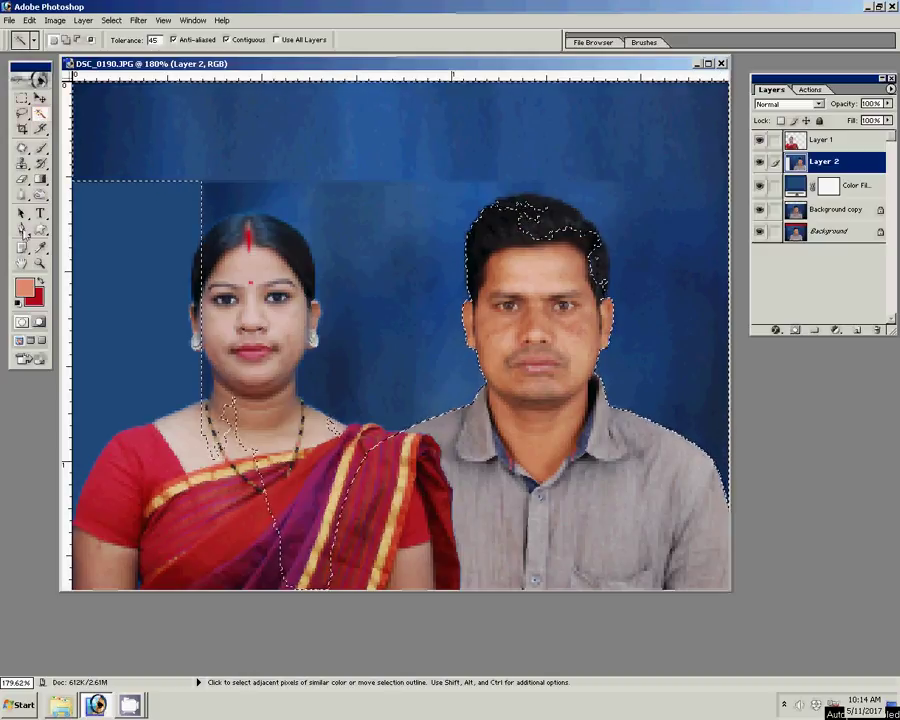
Exclude the man's head from the selection with a closed Pen path and delete the remaining backdrop on Layer 2
click(21, 228)
click(505, 205)
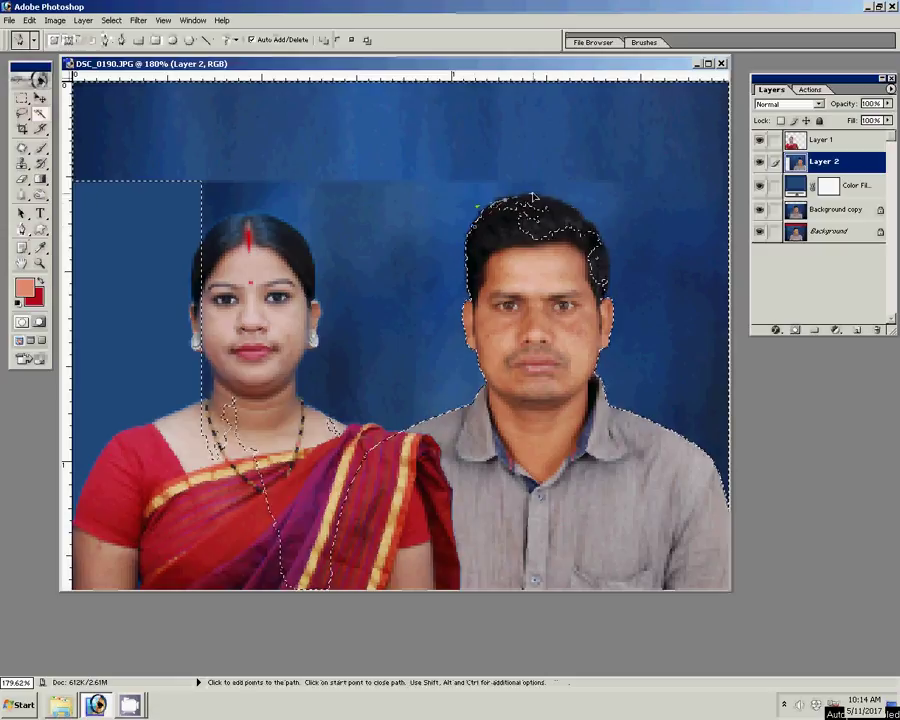
click(609, 255)
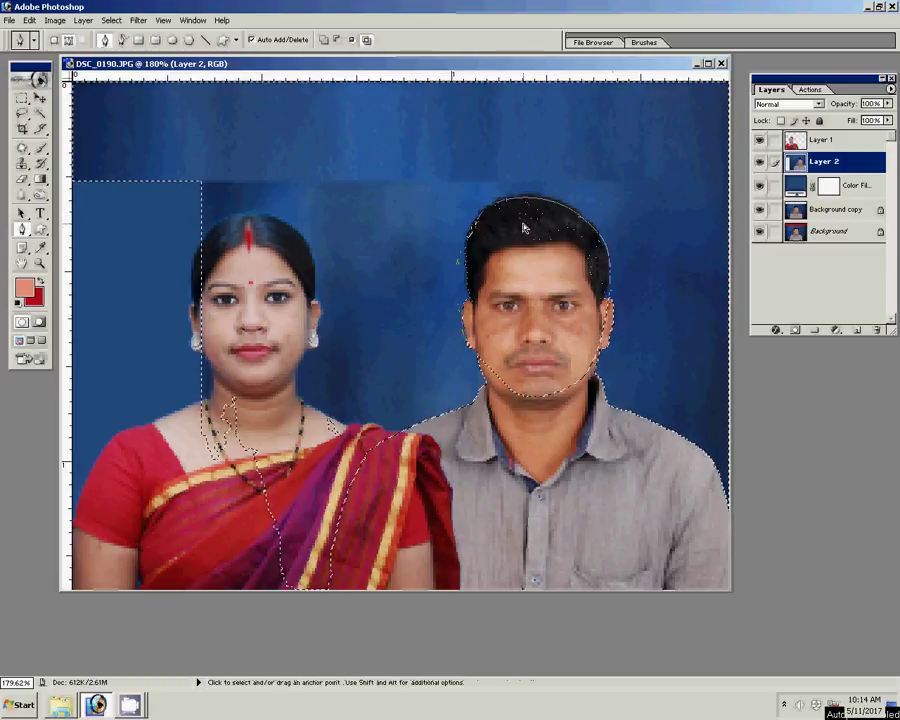
key(ctrl+alt+Return)
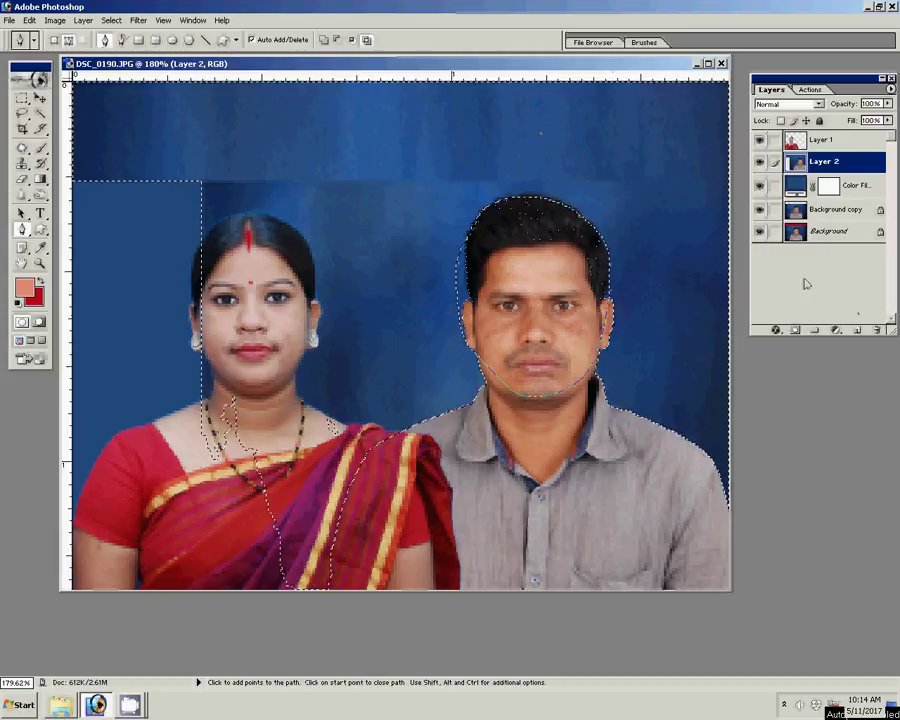
key(ctrl+Return)
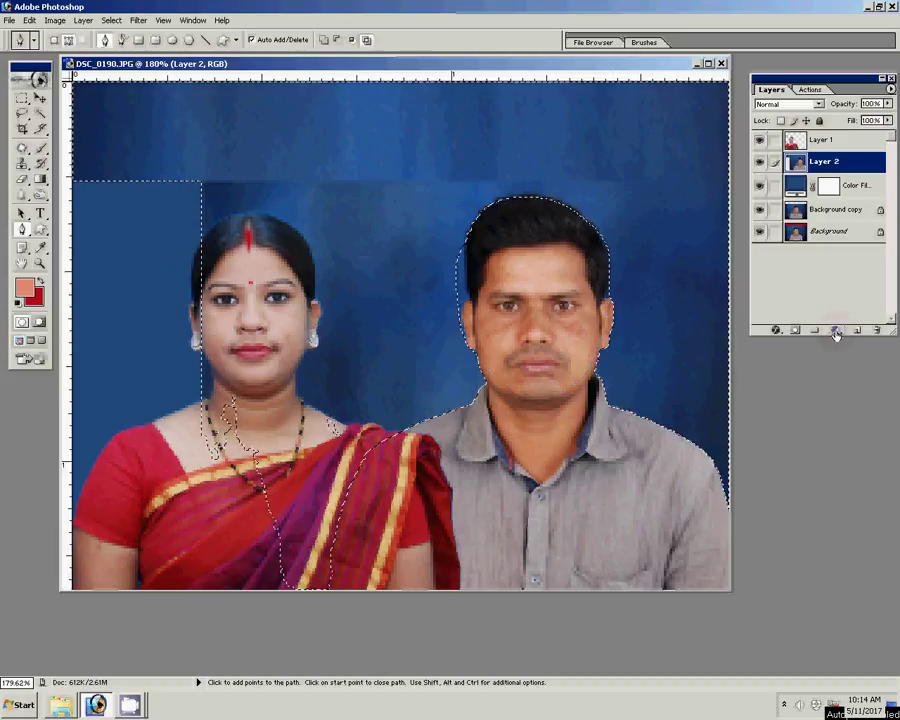
key(Delete)
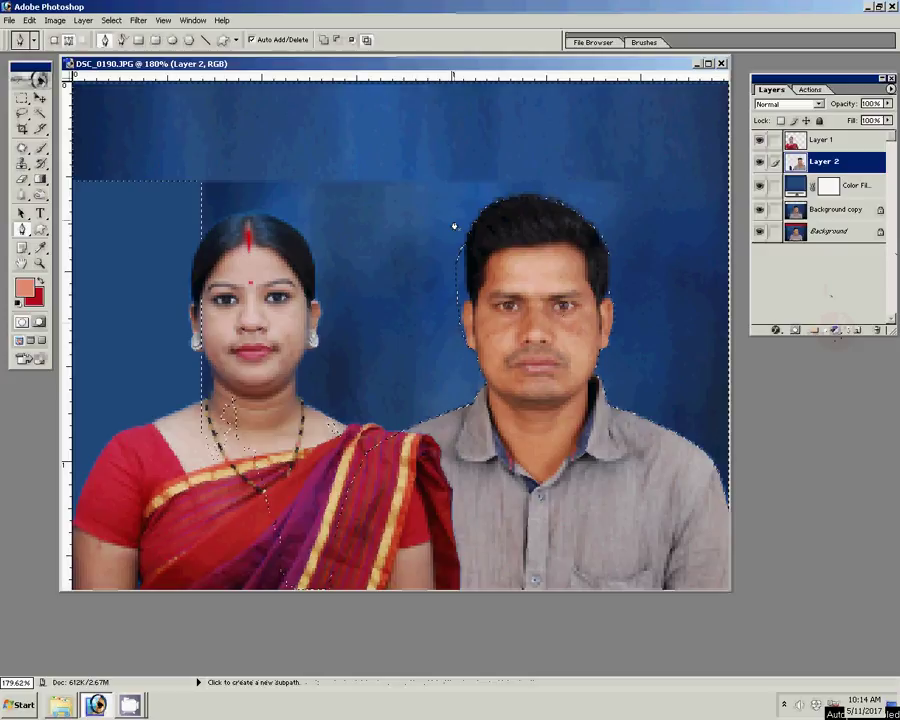
Erase the leftover blue fringe beside the man's hair and ear on Layer 2 using a smaller Eraser brush
key(z)
drag(529, 365, 534, 362)
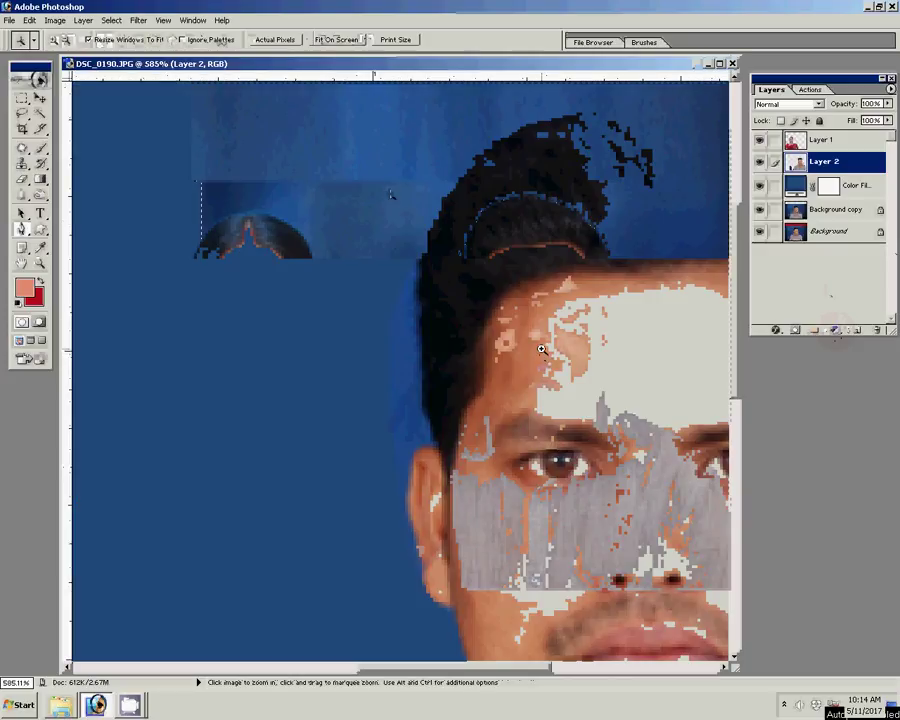
key(v)
key(e)
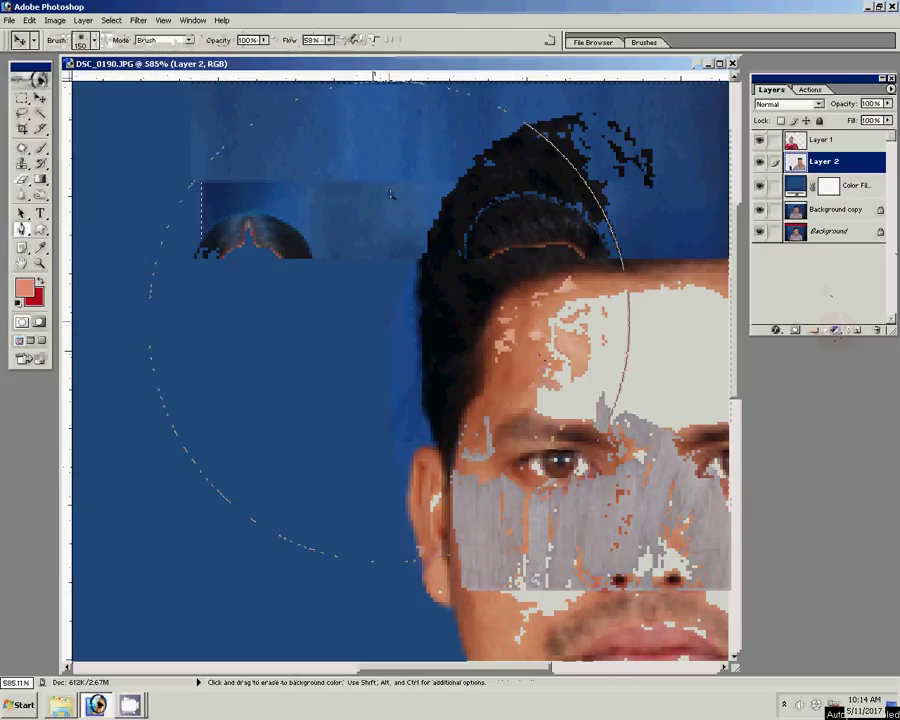
key(bracketleft)
key(bracketleft)
key(bracketleft)
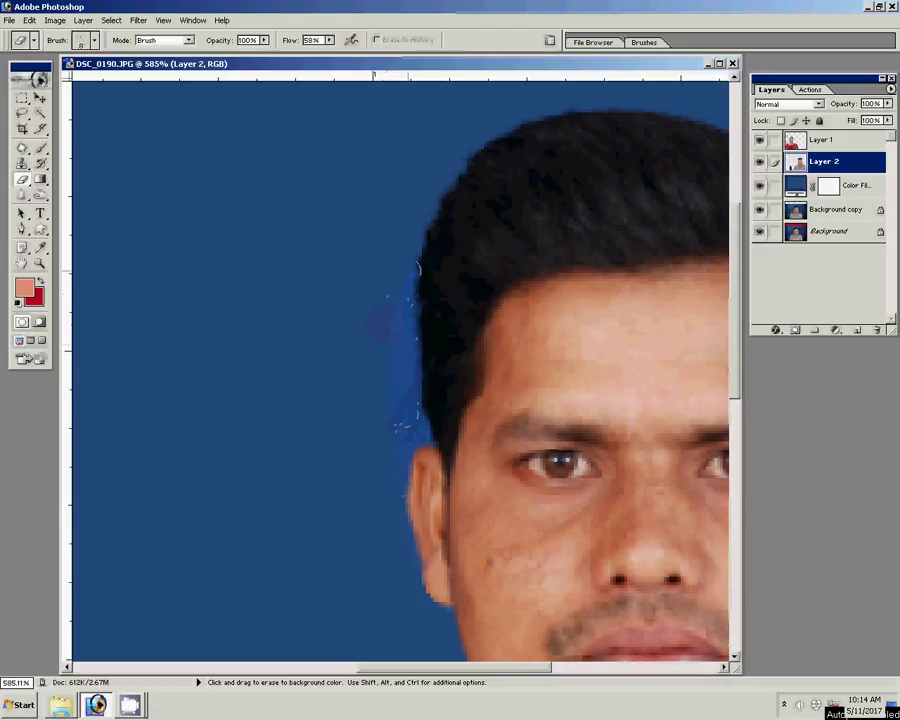
key(z)
right_click(378, 304)
click(402, 310)
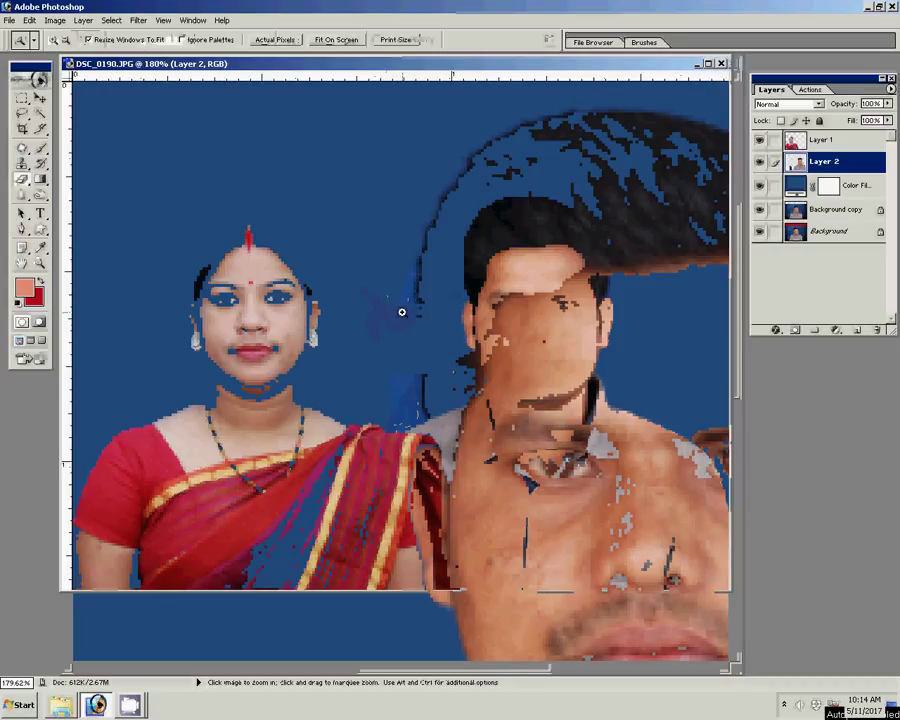
Flatten the image into one background layer and run the red Action 1 on it
key(F12)
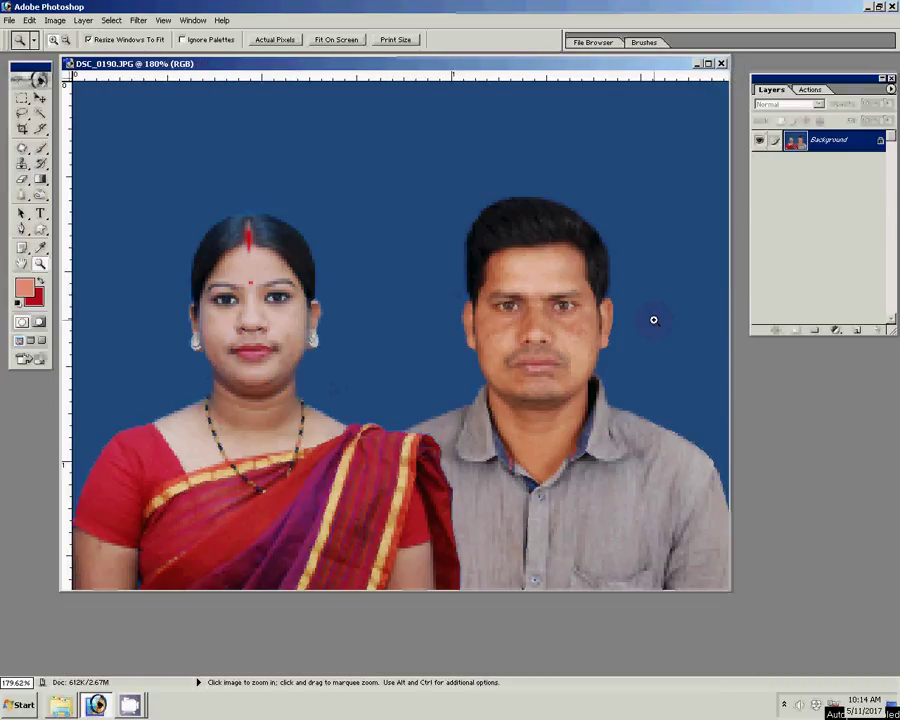
click(810, 89)
scroll(853, 268, down, 2)
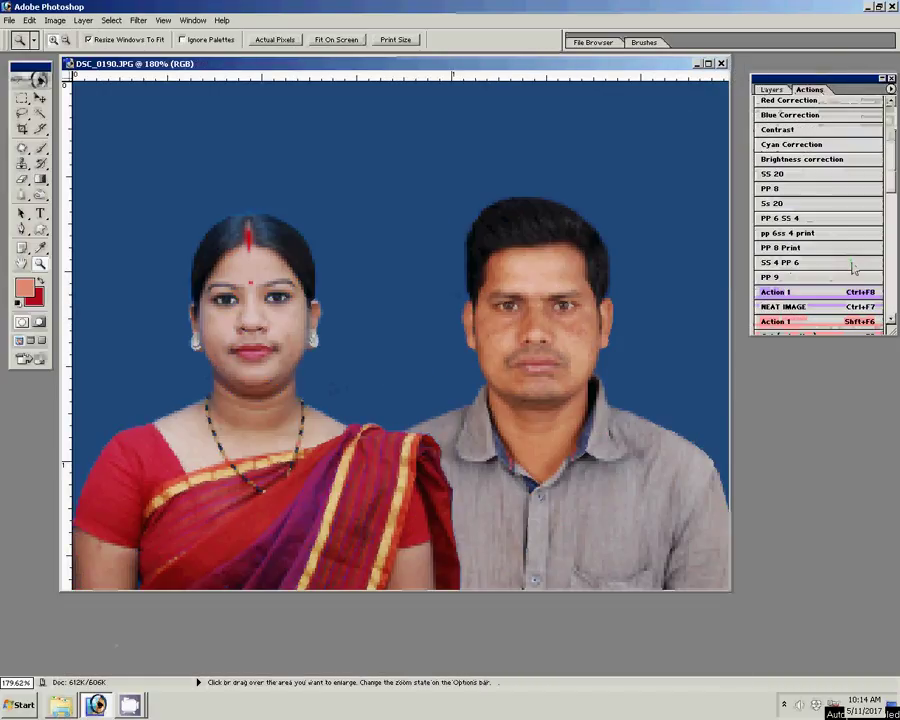
scroll(853, 268, down, 2)
click(835, 244)
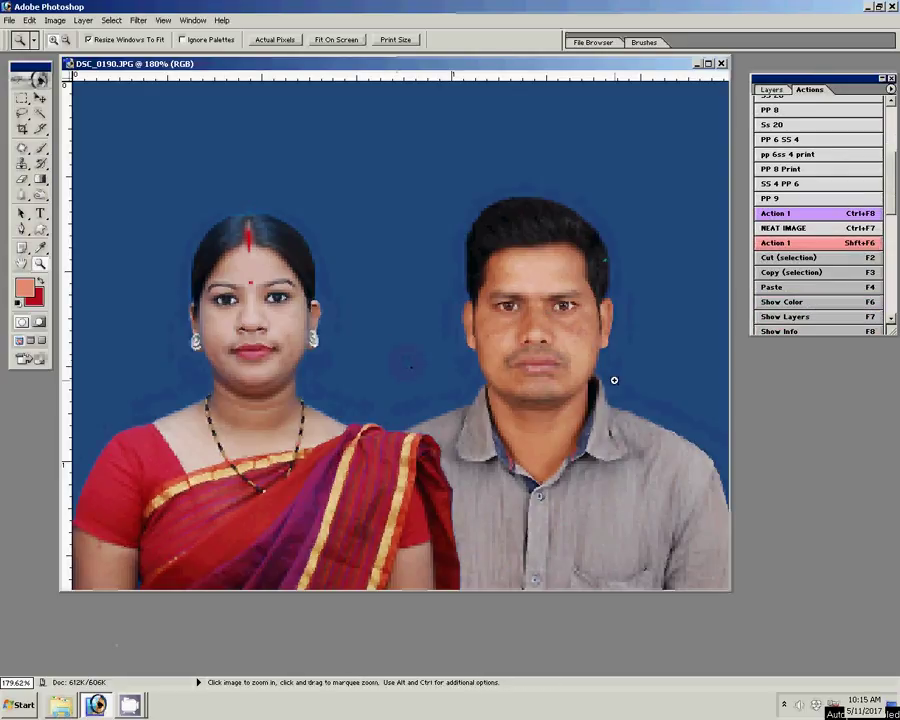
Duplicate the photo onto a new layer and apply the Magic Pro filter with a graininess of 86 to the Background layer
key(F7)
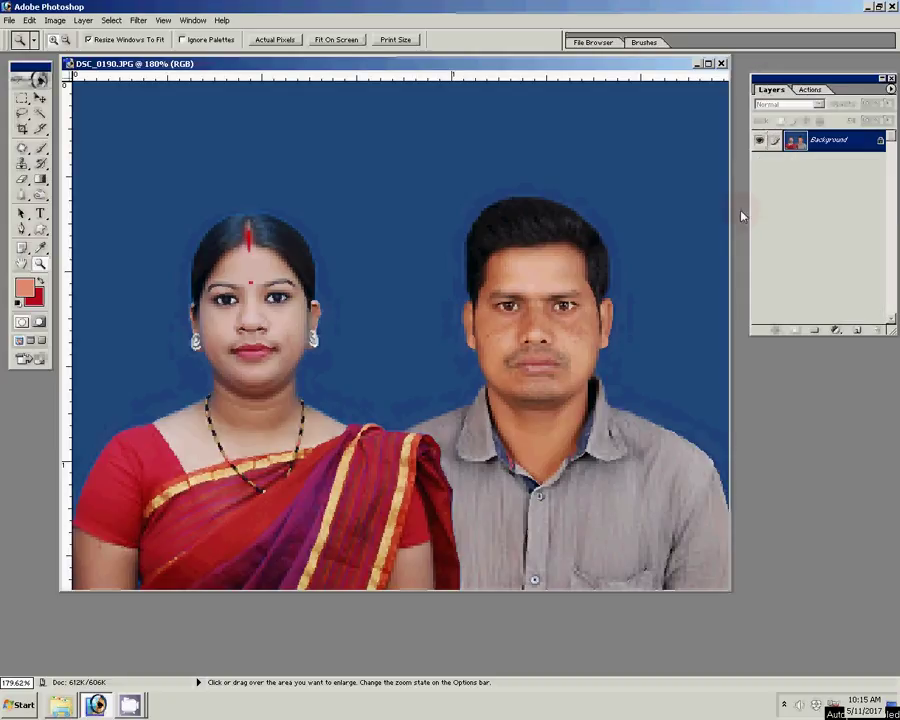
key(ctrl+j)
click(826, 162)
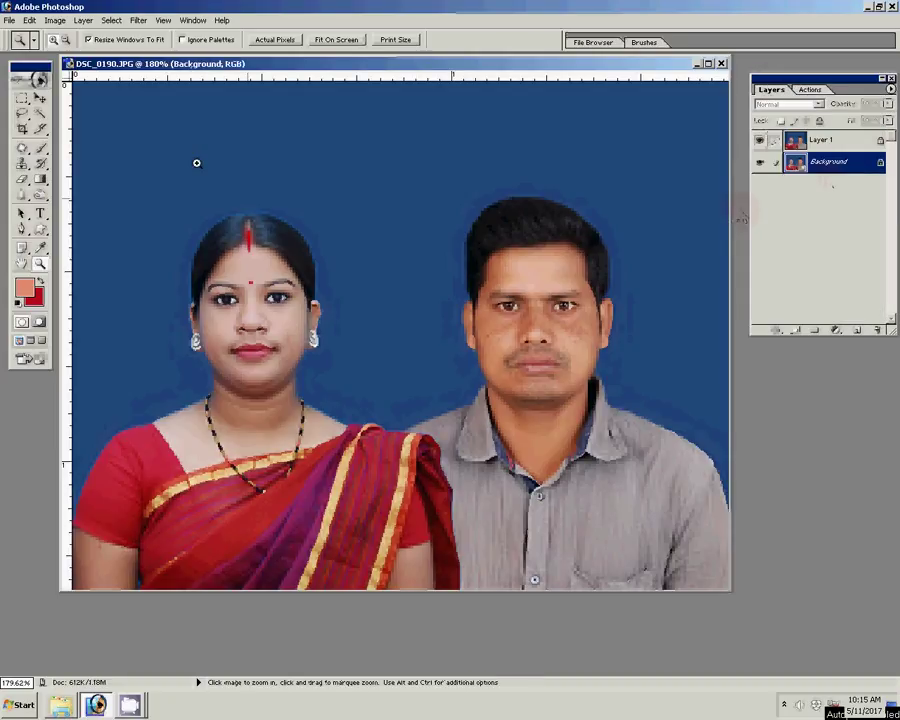
click(138, 20)
mouse_move(160, 277)
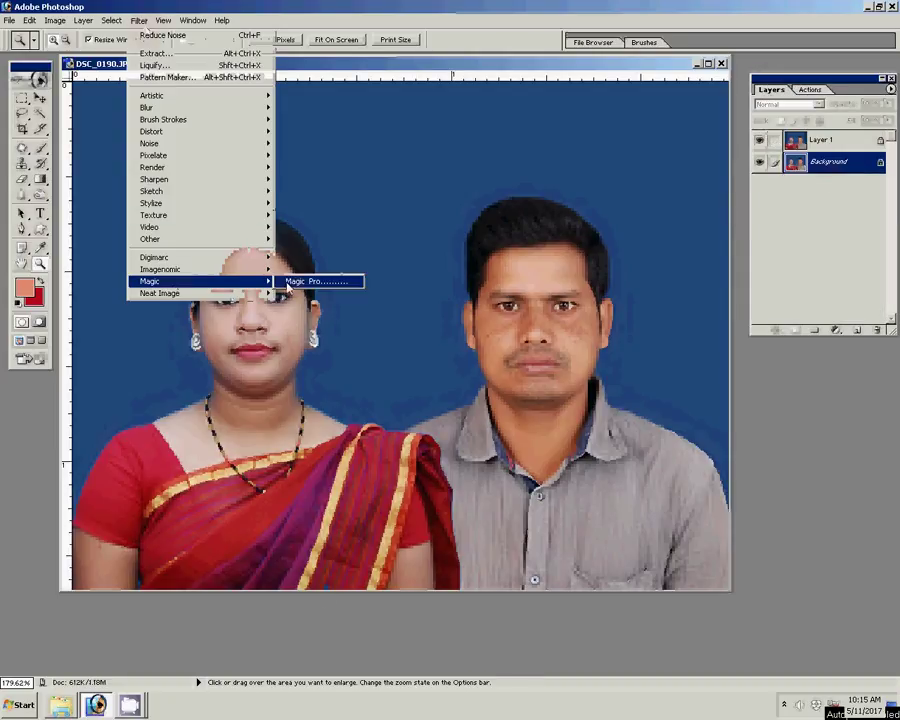
click(300, 278)
double_click(496, 305)
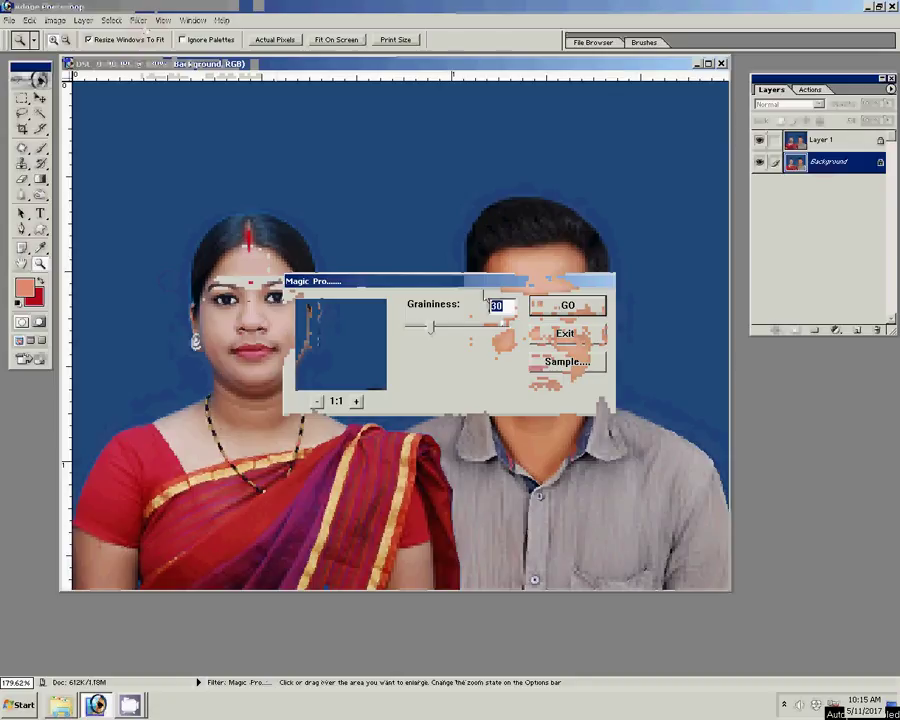
text(86)
click(565, 305)
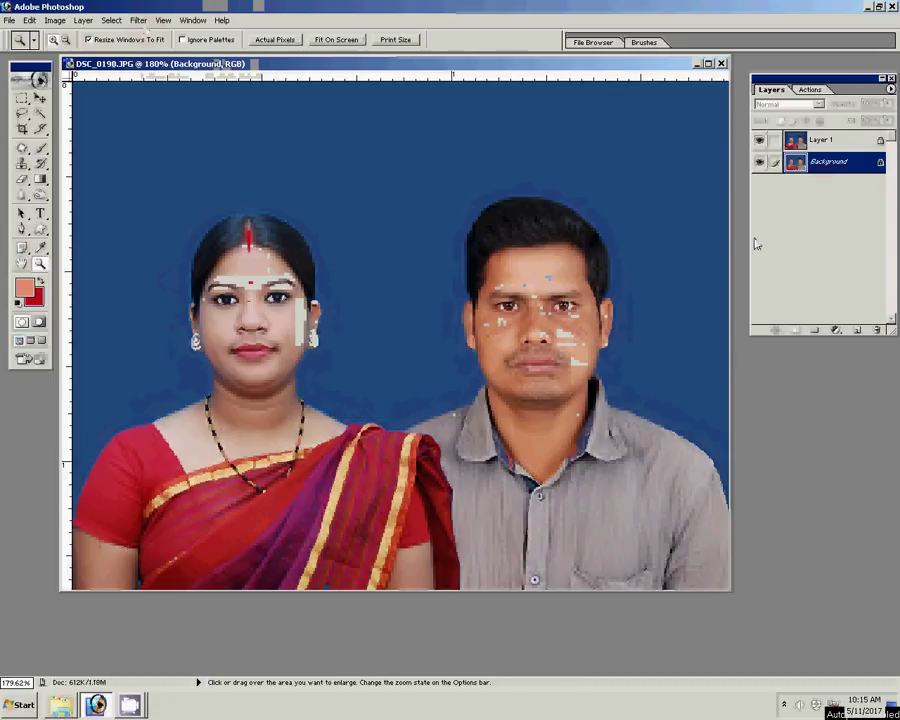
Erase the man's facial skin on Layer 1 with the Eraser at 67% opacity to reveal the filtered Background
click(820, 140)
click(555, 376)
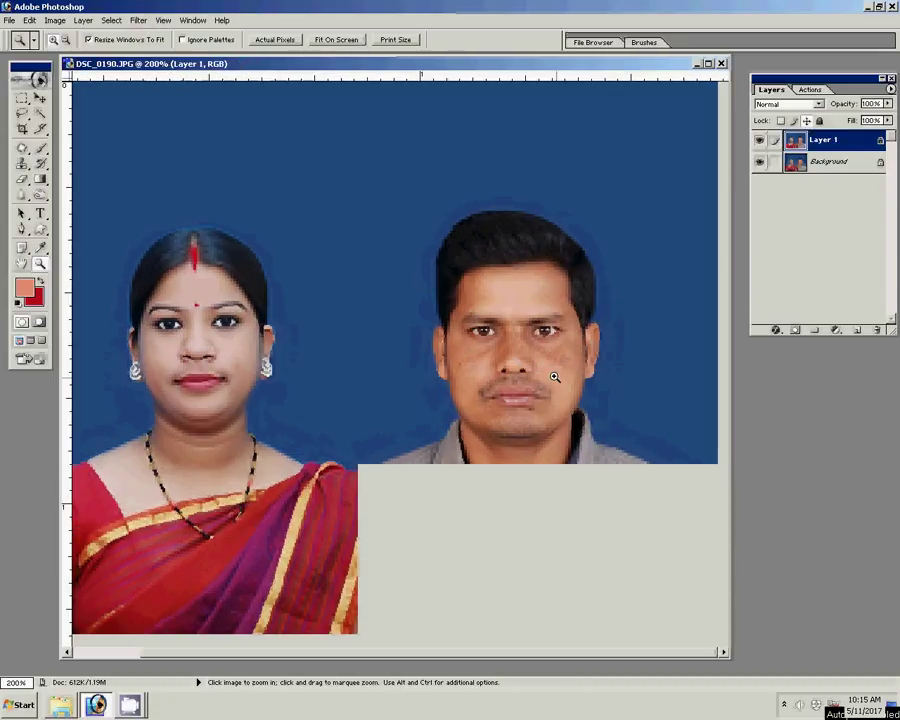
click(552, 378)
click(427, 388)
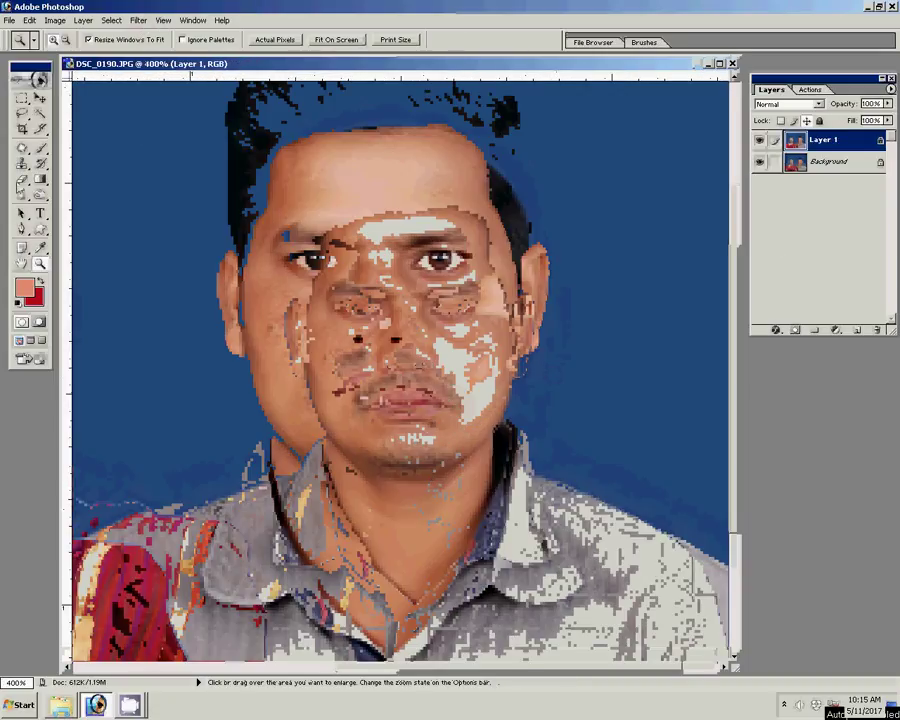
click(24, 185)
click(264, 43)
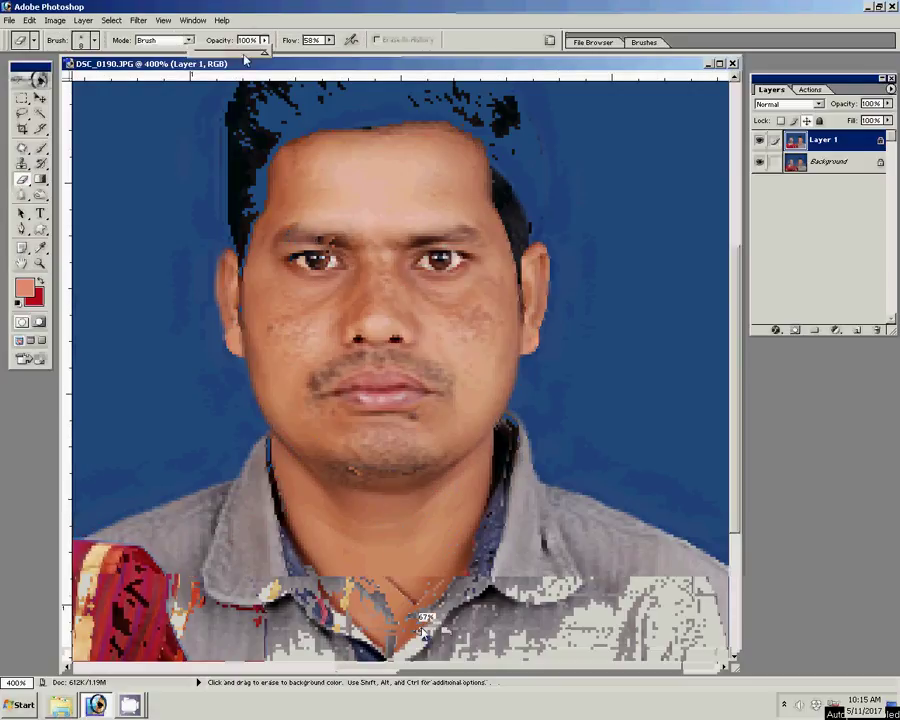
click(242, 54)
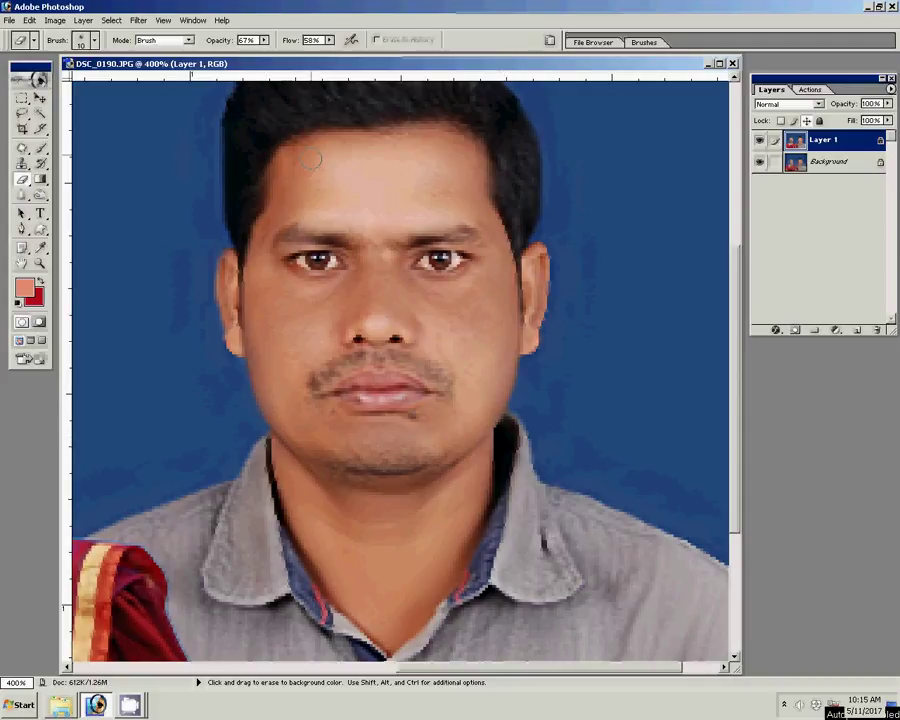
Erase the woman's facial skin on Layer 1 the same way and merge the layer into the Background
key(space)
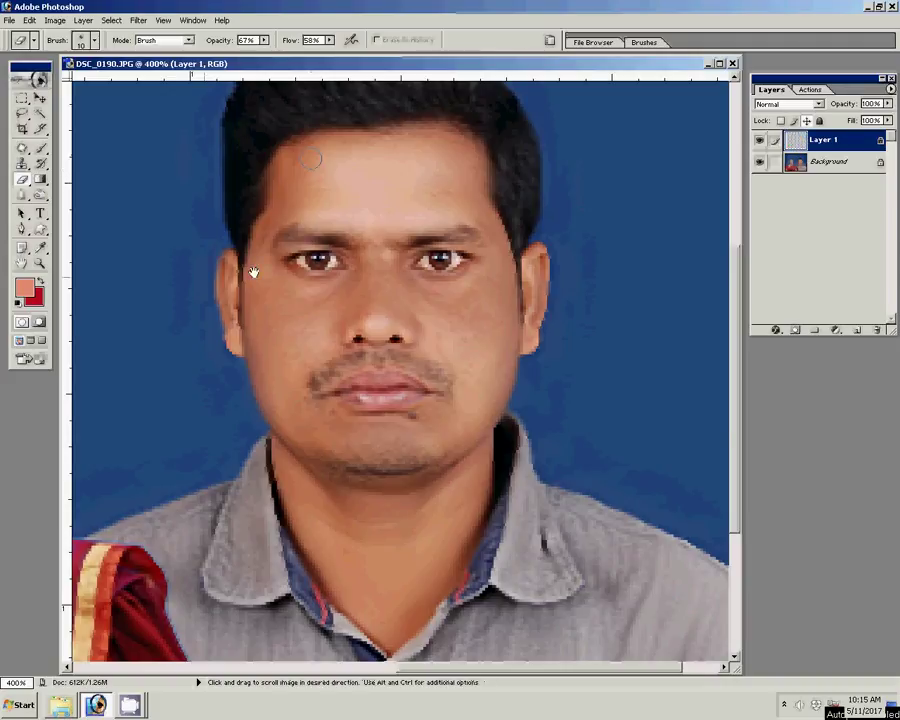
drag(251, 271, 436, 289)
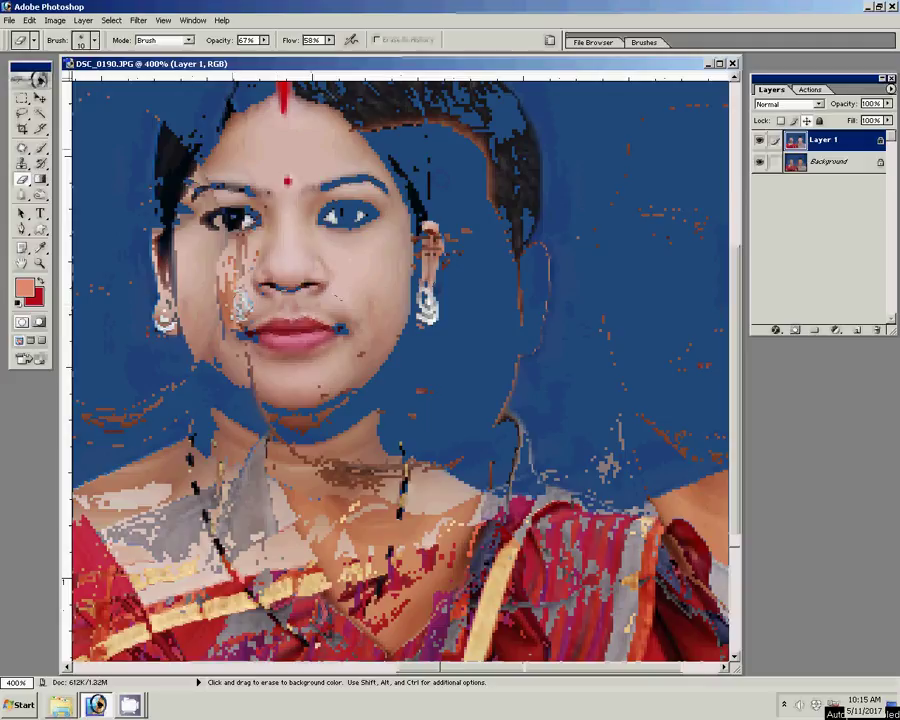
key(z)
click(424, 252)
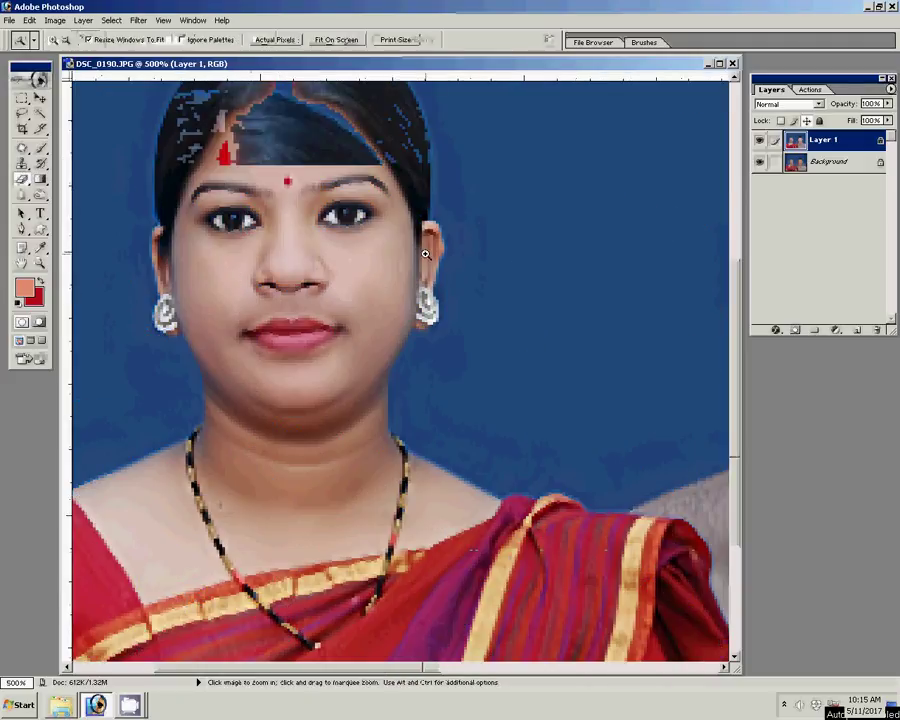
right_click(425, 254)
click(436, 266)
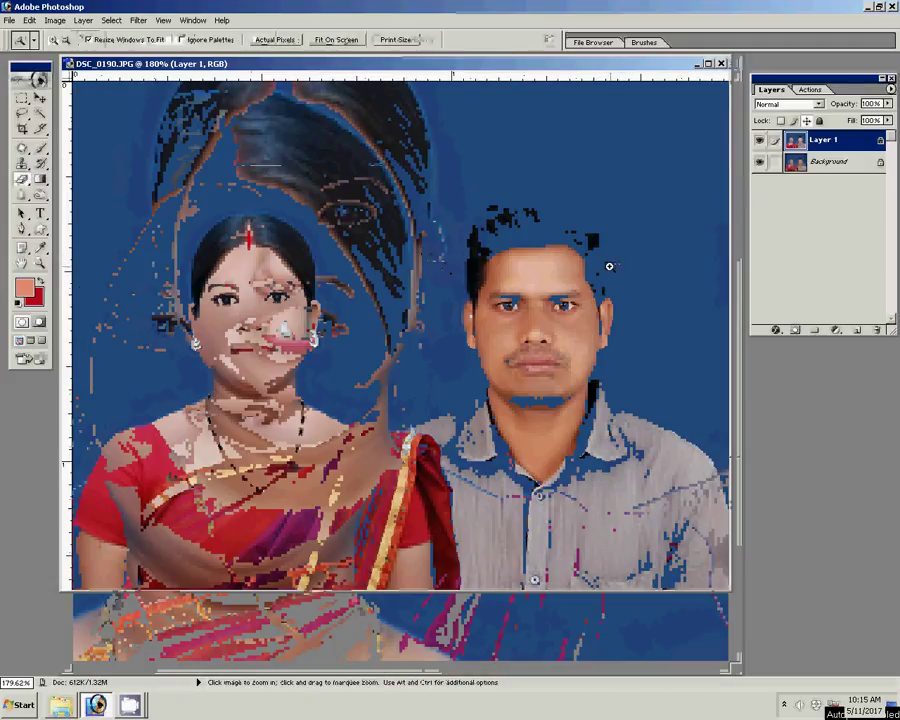
key(ctrl+e)
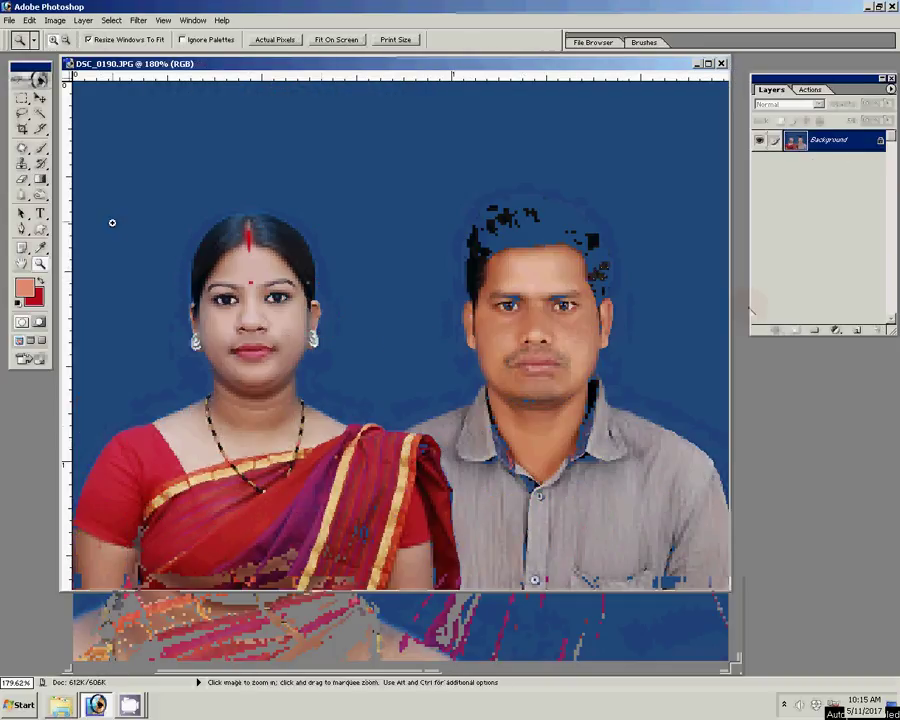
Duplicate the merged photo onto a new layer and soften it with the Blur tool using a 20-pixel brush
key(ctrl+j)
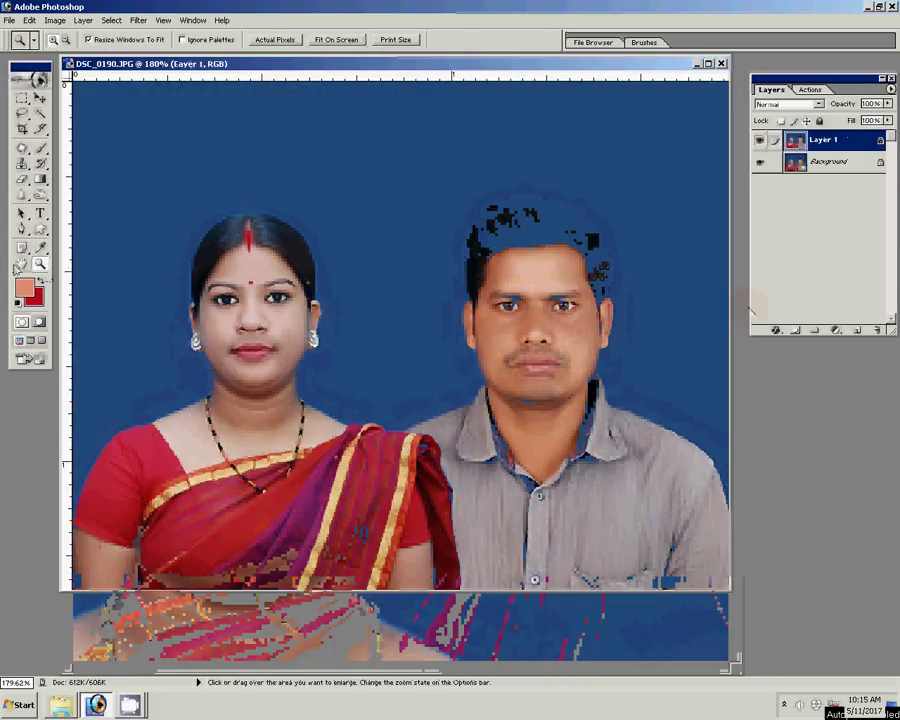
click(21, 196)
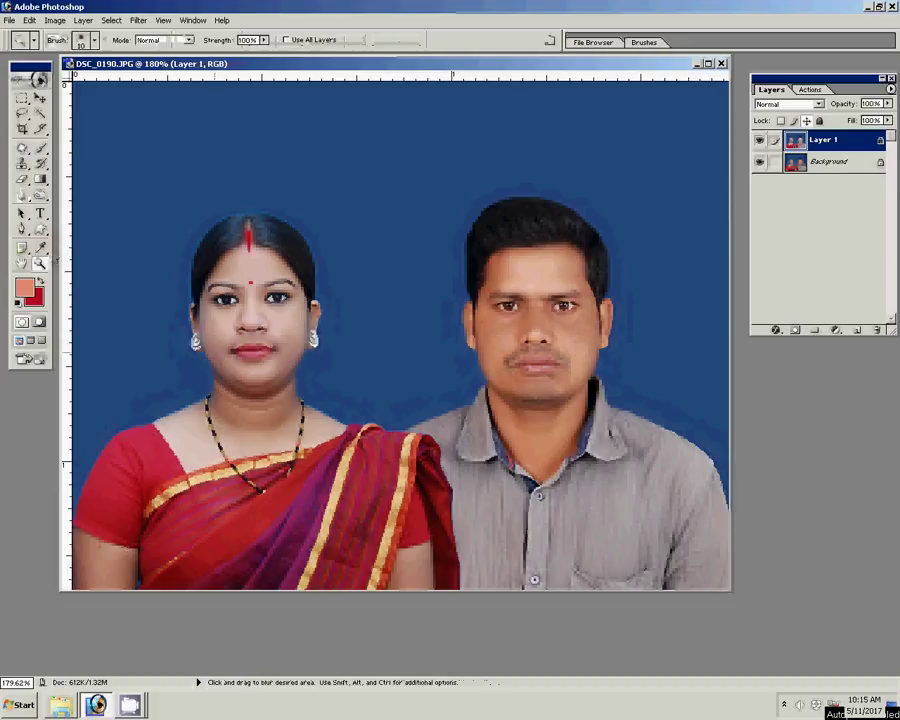
key(bracketright)
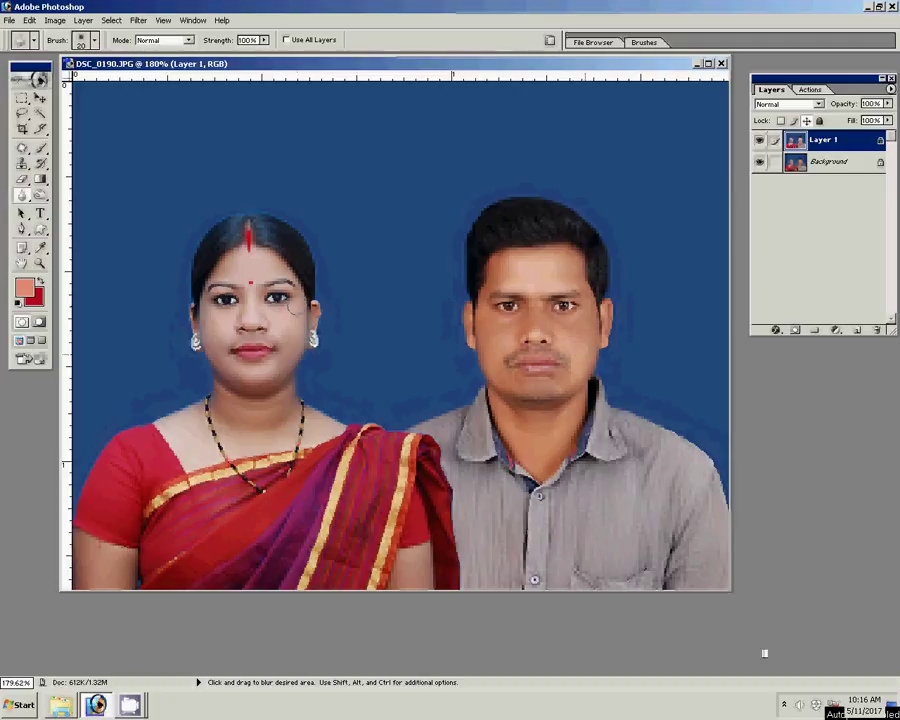
Select the woman's face and neck skin with the Magic Wand at tolerance 45 and feather the selection by 2 pixels
key(w)
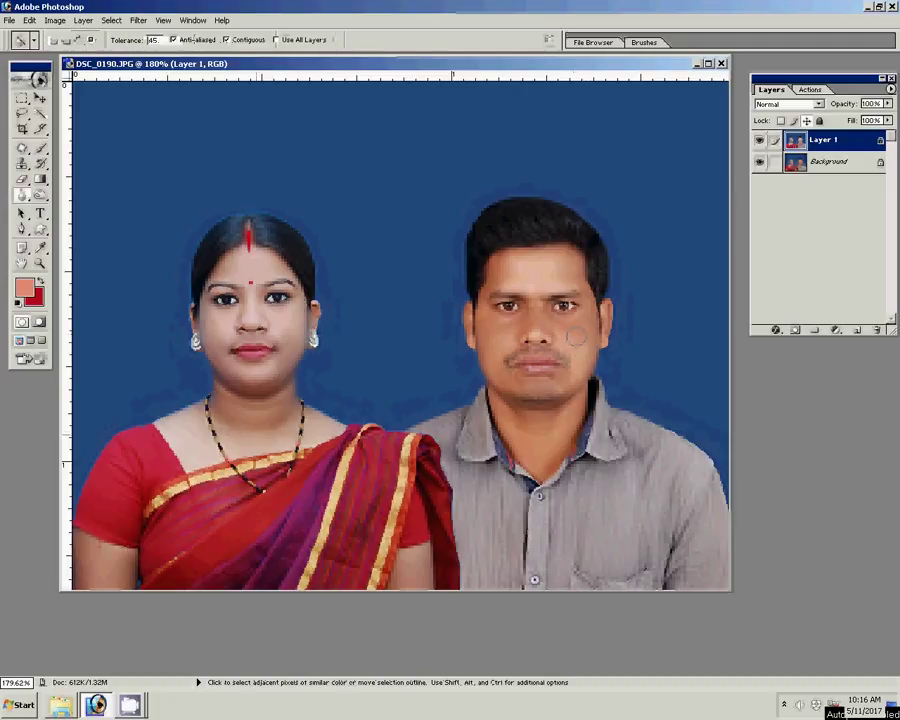
click(256, 434)
shift+click(236, 324)
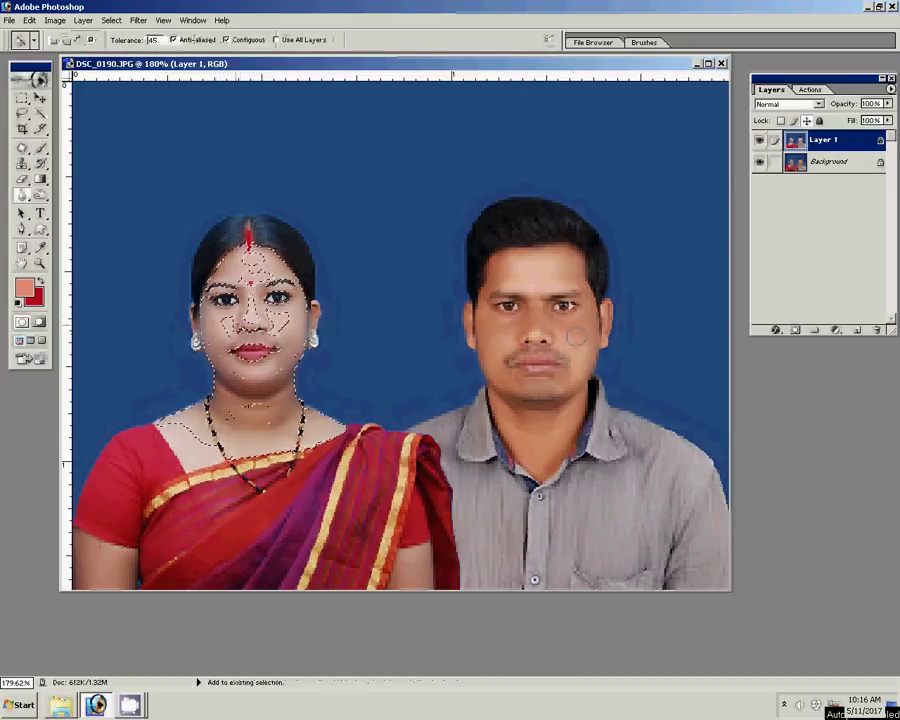
shift+click(254, 264)
shift+click(279, 328)
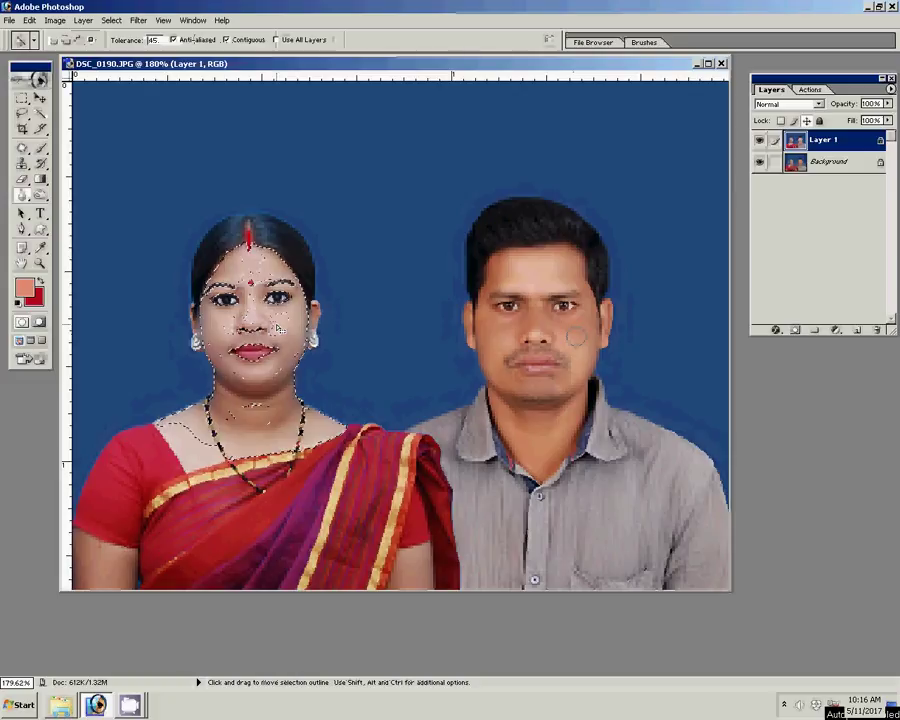
right_click(280, 330)
click(302, 431)
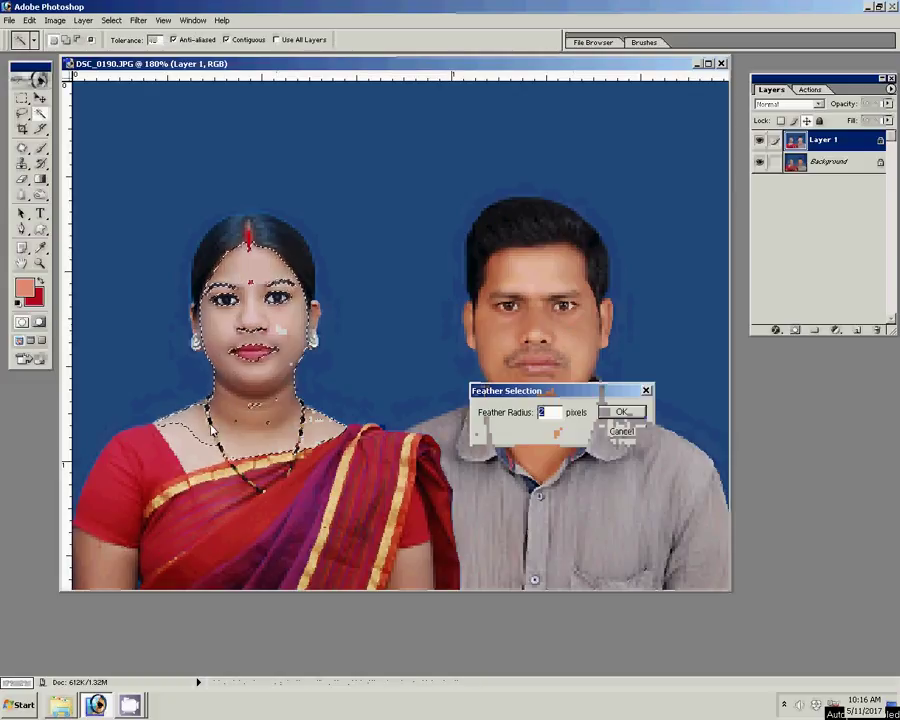
click(622, 412)
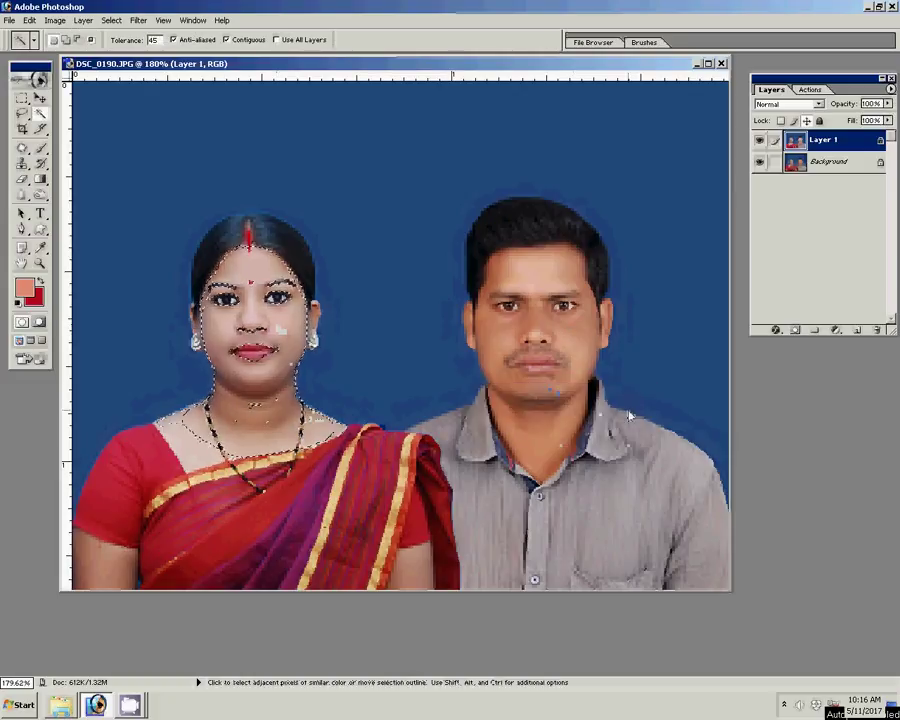
Adjust the selected skin's midtone Color Balance to -12 towards magenta and -20 towards yellow
key(ctrl+b)
mouse_move(708, 307)
mouse_down()
mouse_move(689, 313)
mouse_move(703, 297)
mouse_up()
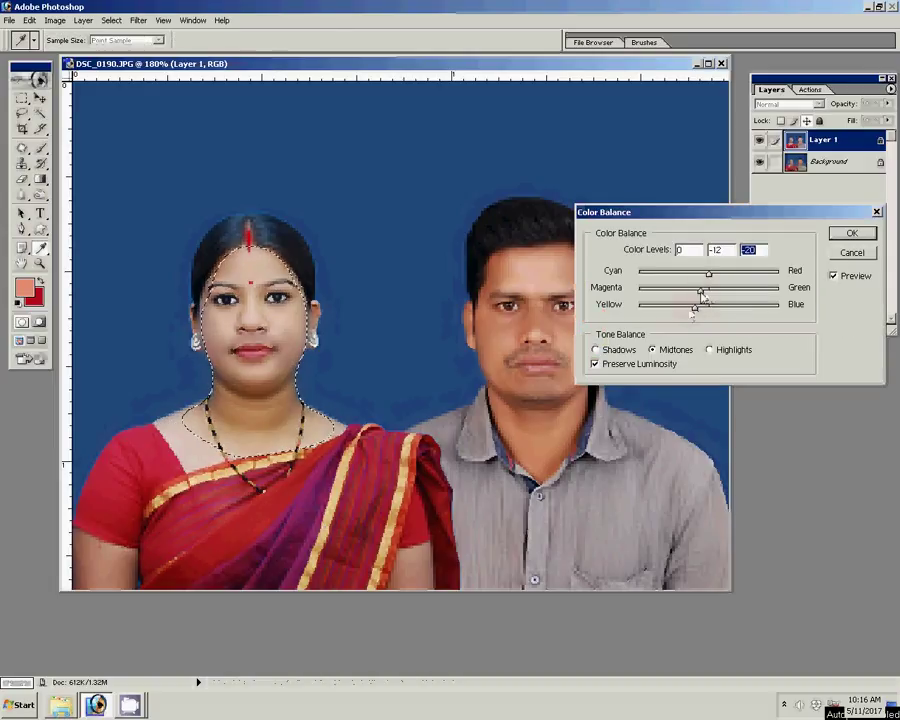
click(851, 234)
Soften the skin of the woman's face on Layer 1 with the Blur tool using a 9-pixel brush
key(z)
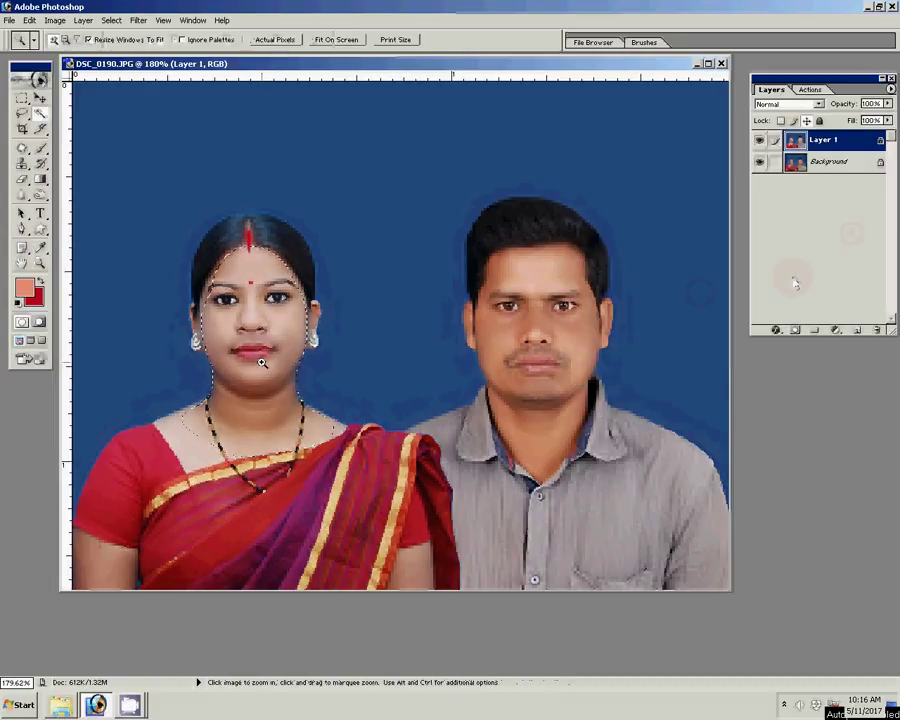
click(309, 381)
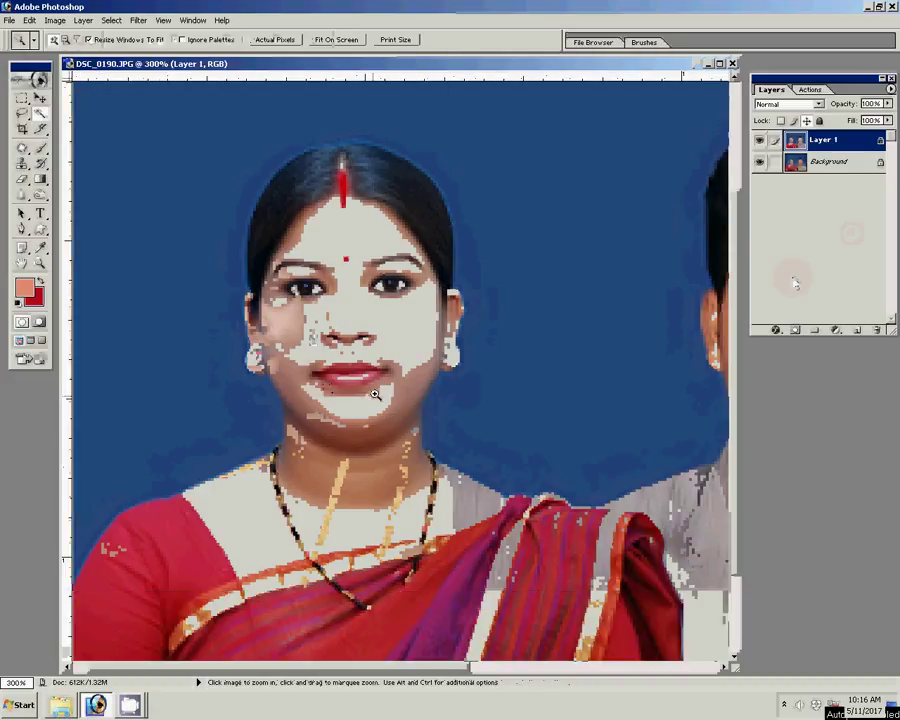
click(375, 391)
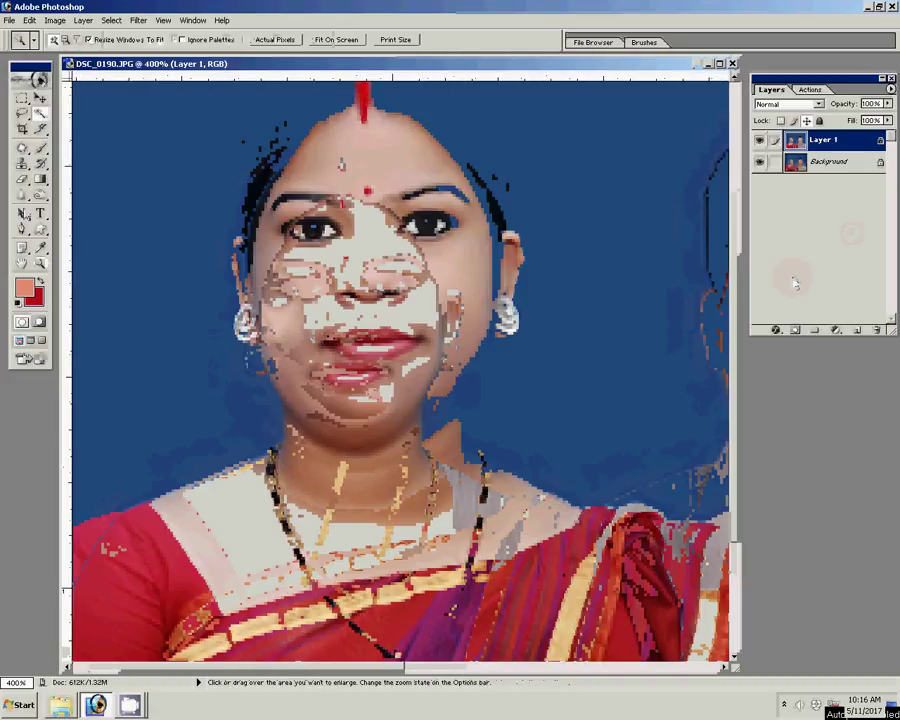
click(24, 196)
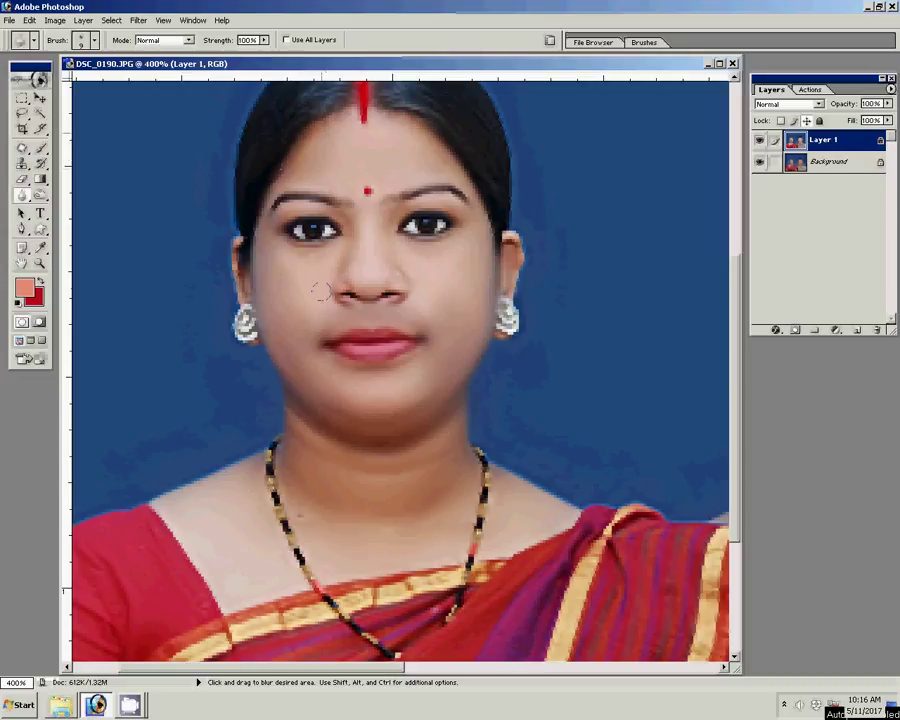
key(z)
right_click(398, 243)
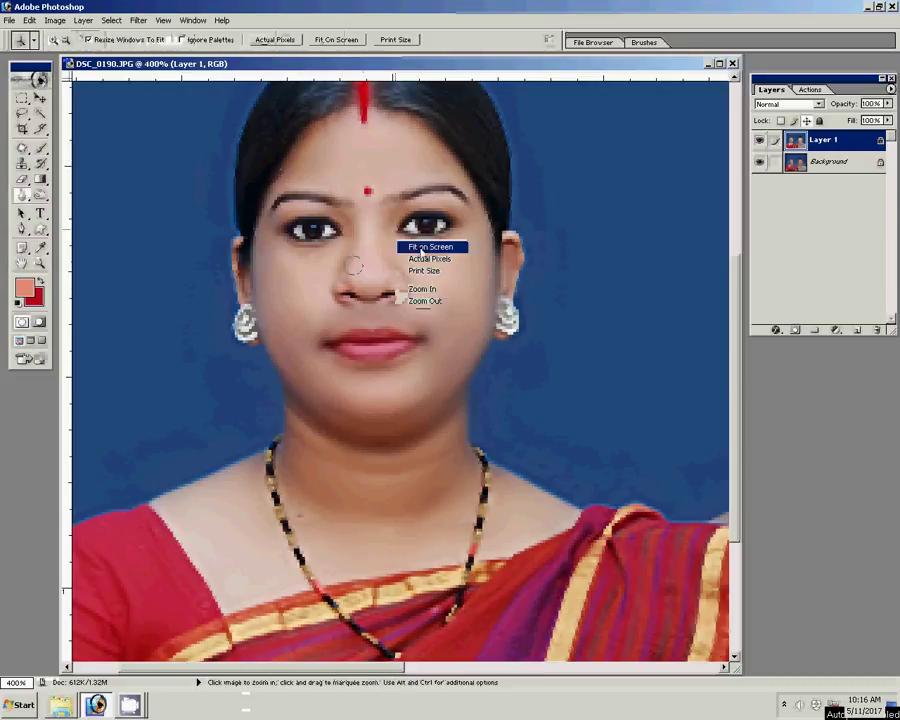
click(428, 247)
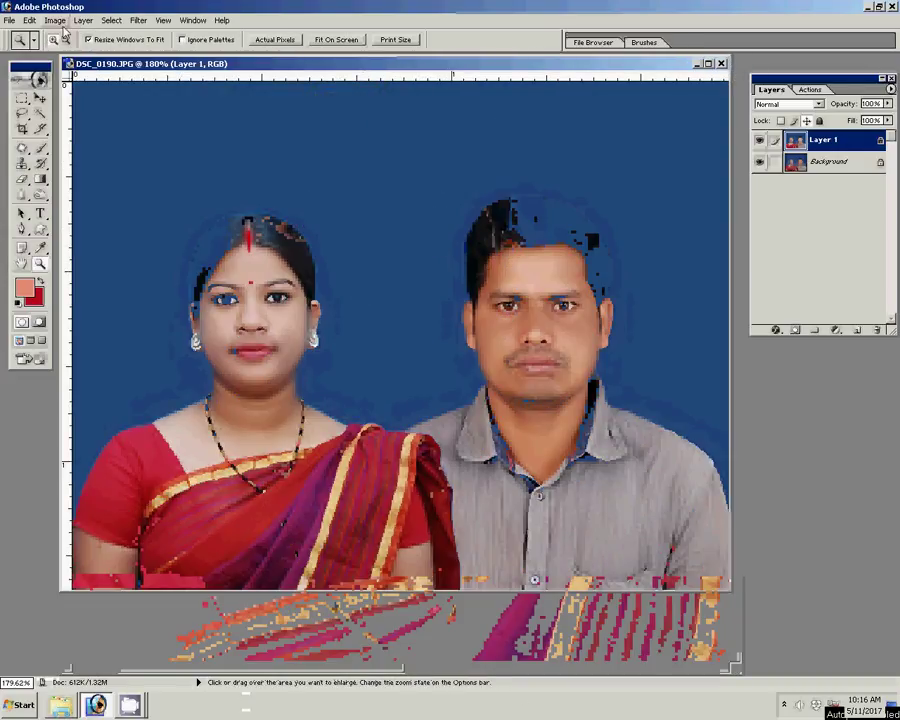
Rotate the canvas 90° clockwise and merge Layer 1 into the Background
click(55, 20)
mouse_move(80, 136)
click(145, 148)
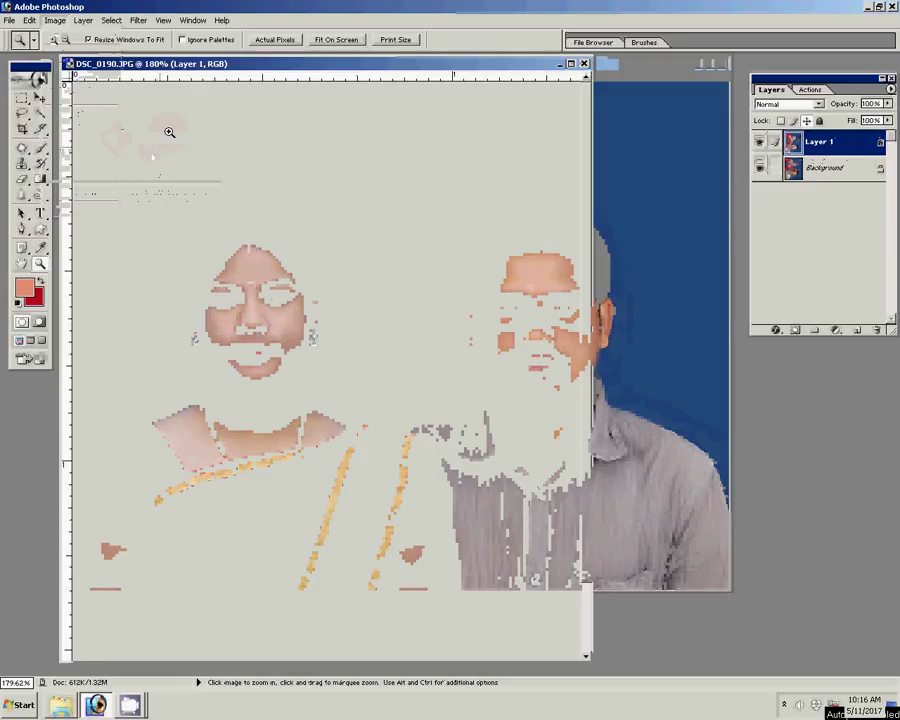
right_click(384, 398)
click(402, 408)
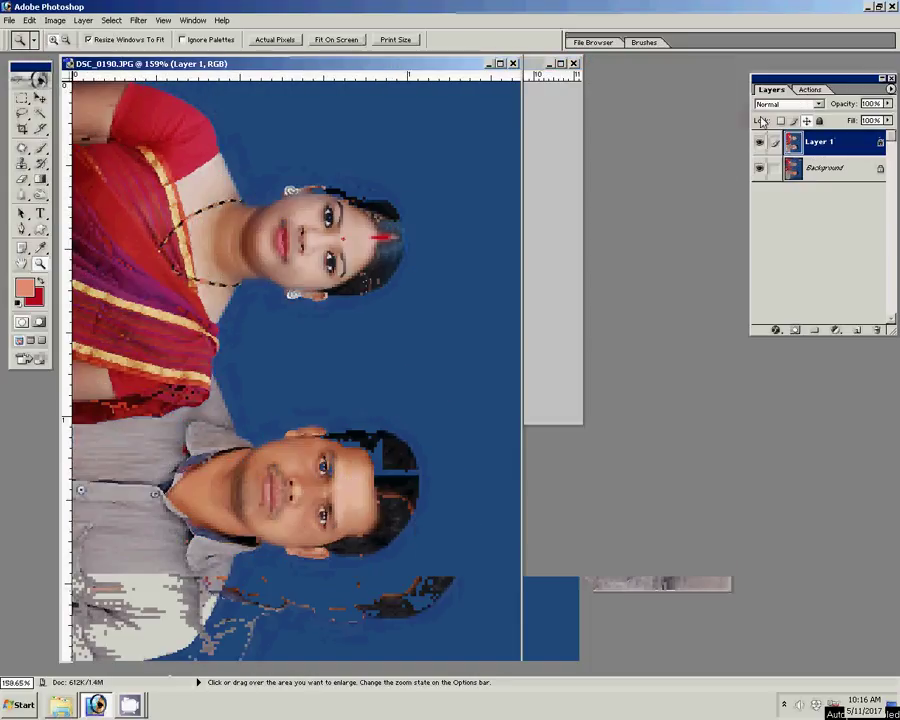
key(ctrl+e)
Run the passport-photo action that builds an eight-copy sheet and shift its midtone Color Balance to about -14 towards yellow
click(810, 89)
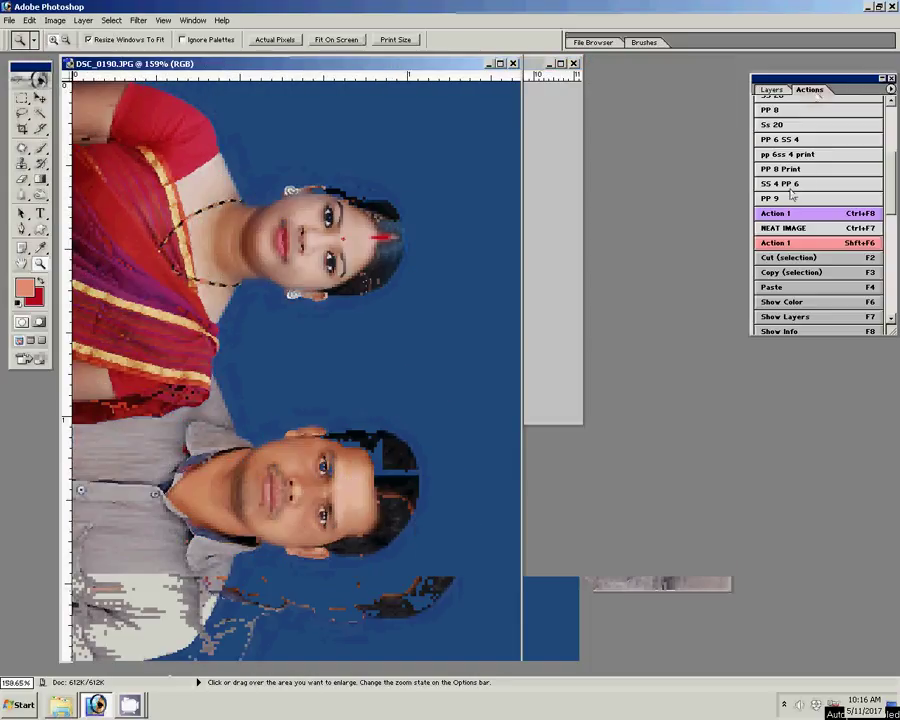
scroll(803, 187, down, 1)
scroll(803, 187, up, 1)
click(766, 156)
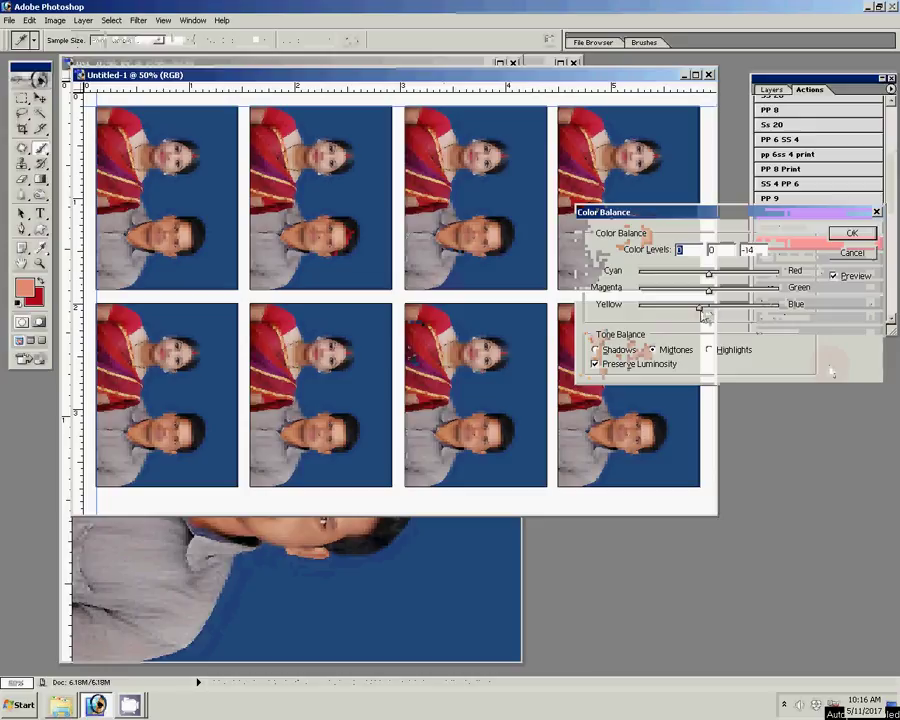
drag(705, 317, 703, 314)
click(849, 235)
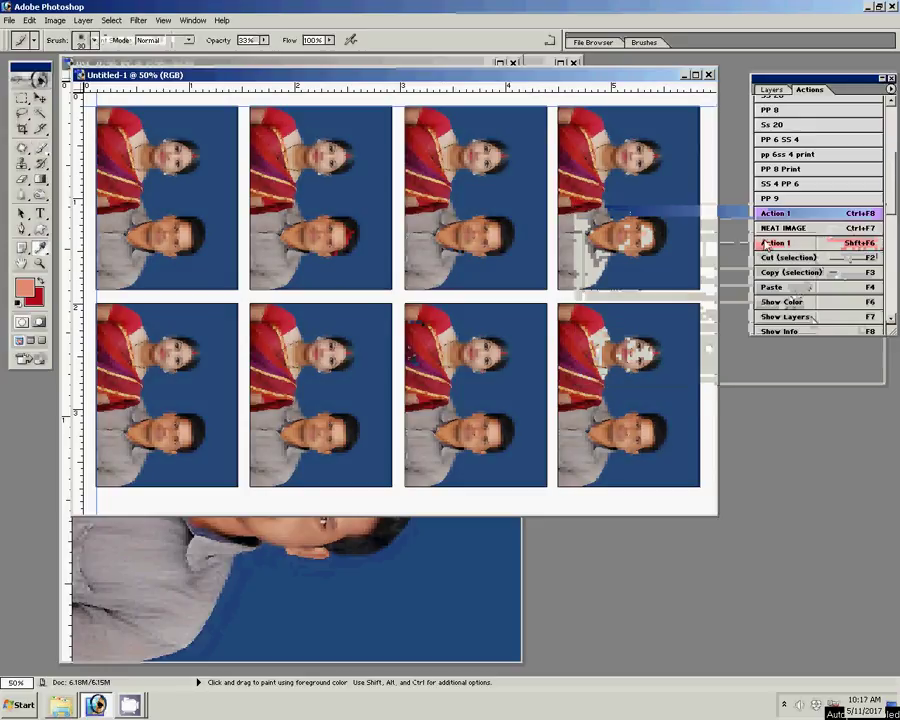
Rotate the eight-copy sheet's canvas 90° counter-clockwise so that the portraits stand upright
click(55, 20)
mouse_move(88, 137)
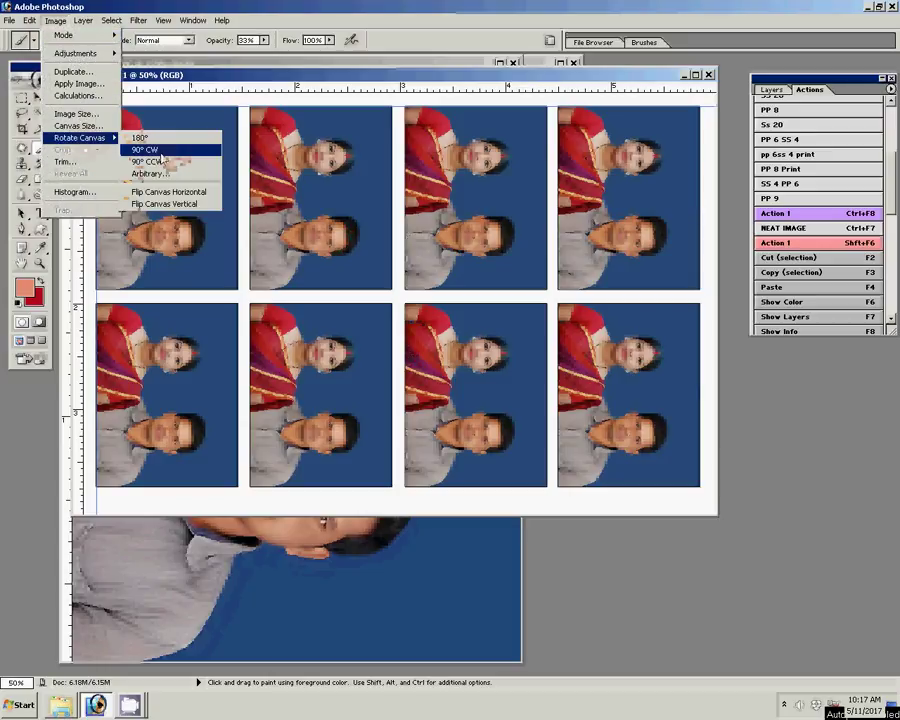
click(150, 161)
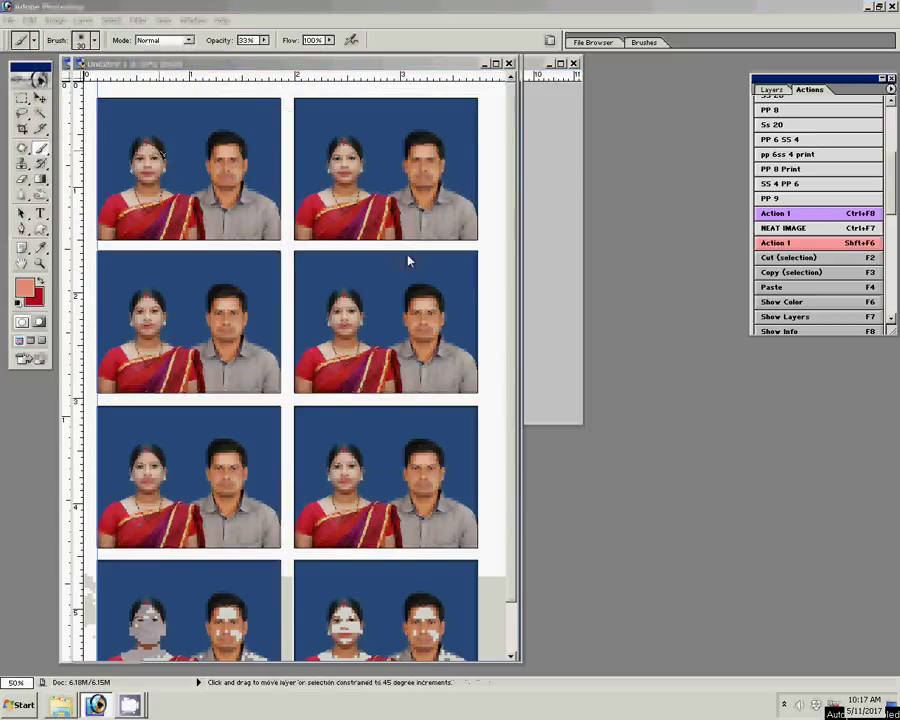
Save the print sheet as a JPEG named 16 in the My Pictures folder
key(ctrl+s)
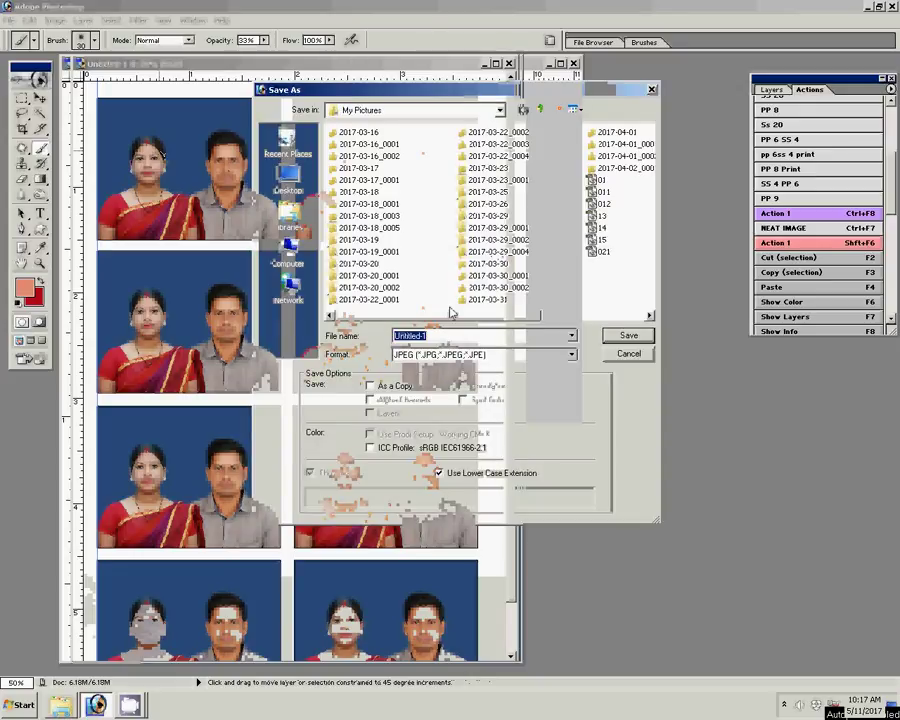
text(1)
text(0)
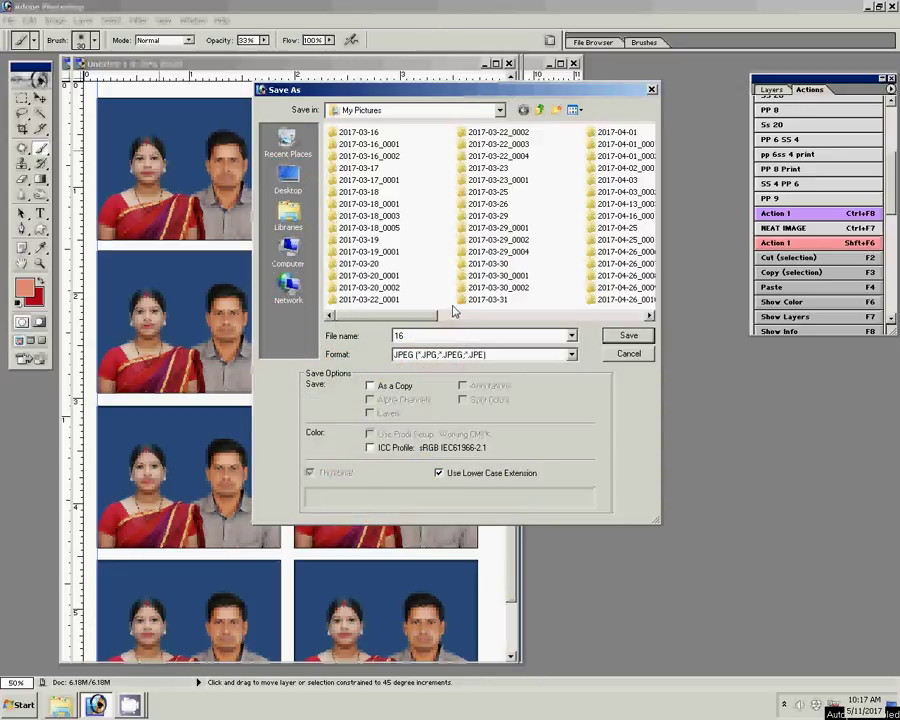
click(628, 335)
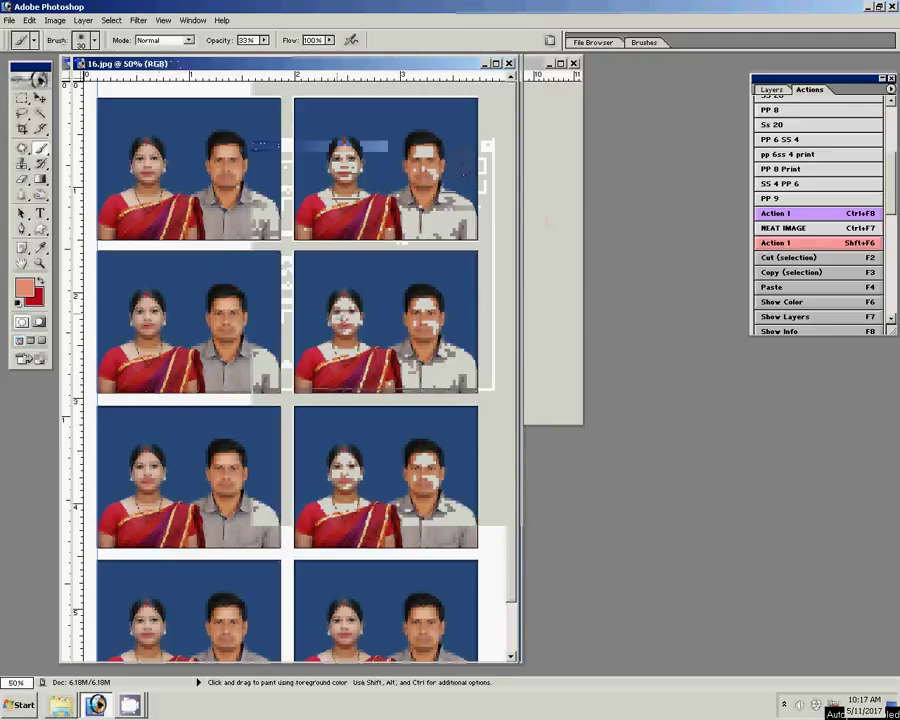
Switch to Windows Explorer and browse the Pictures library to the saved print sheets
click(60, 707)
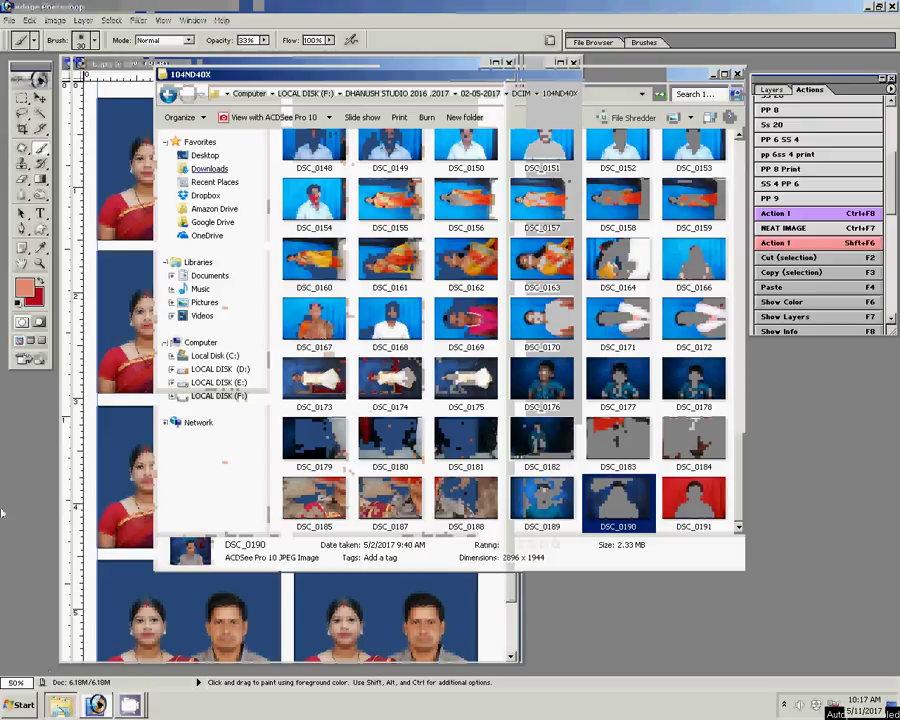
click(20, 706)
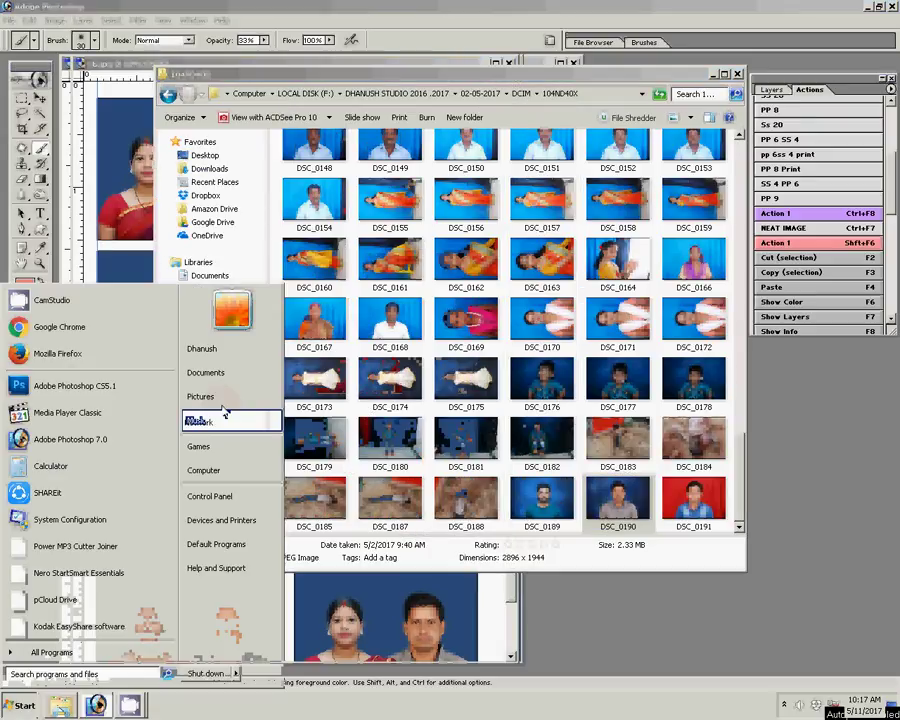
click(224, 414)
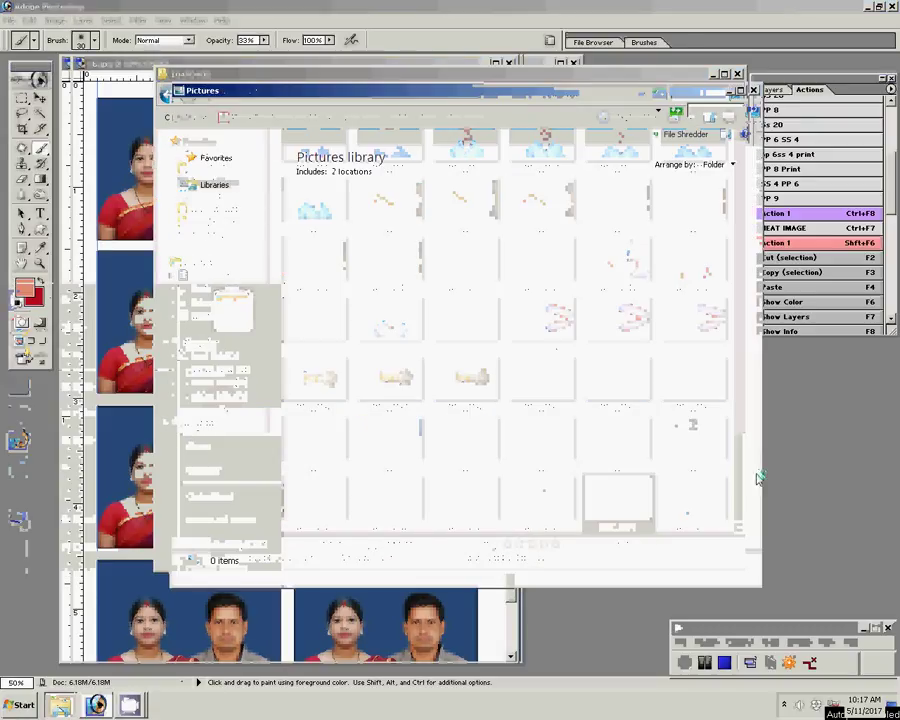
scroll(757, 500, down, 10)
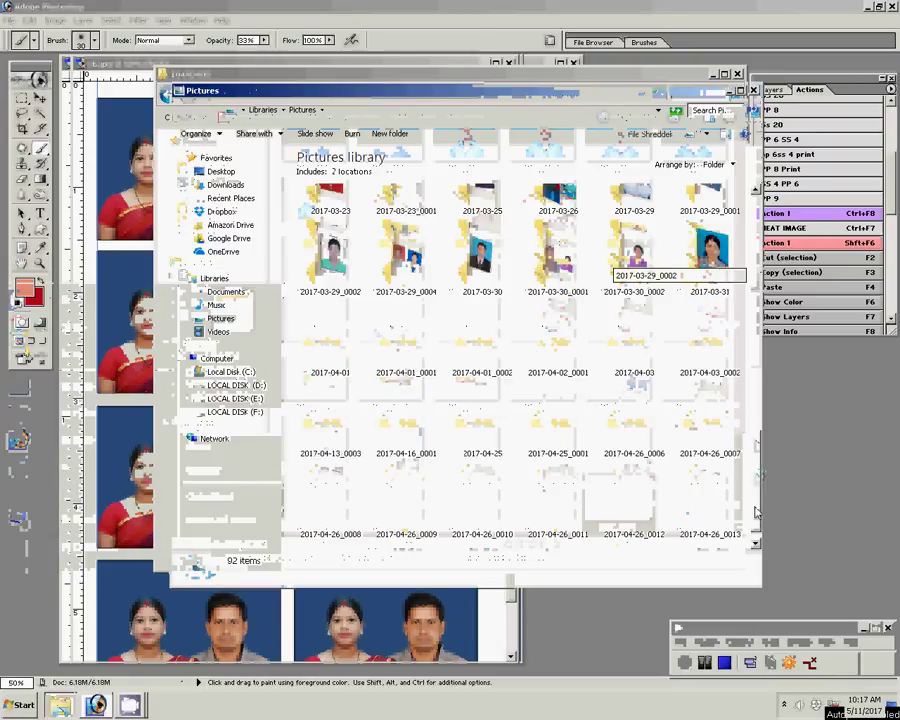
drag(757, 511, 755, 520)
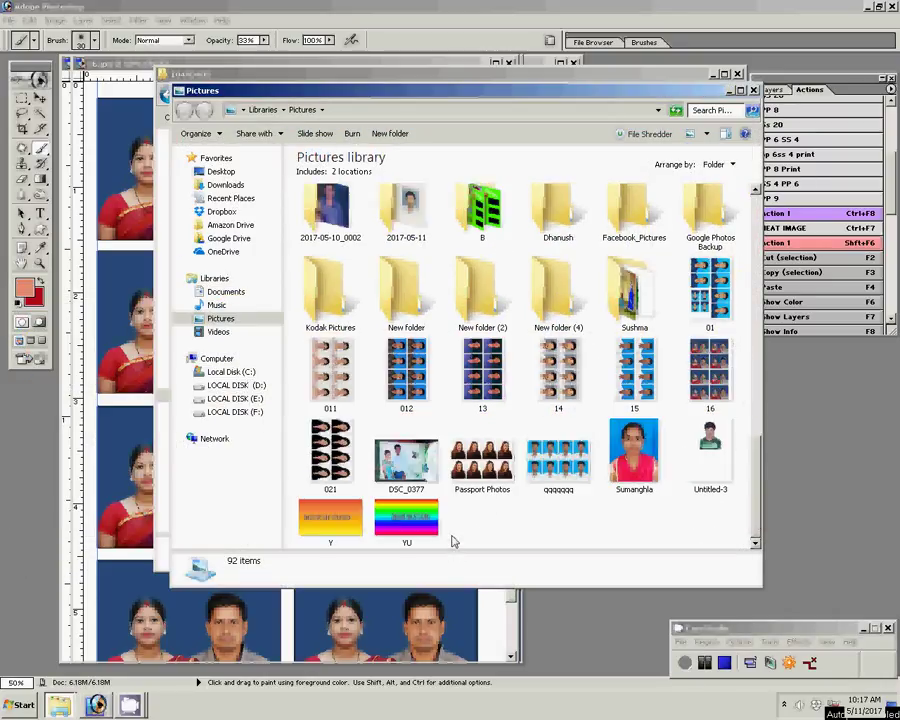
Select the saved image 16 in the Pictures library and bring up its available file commands
click(716, 384)
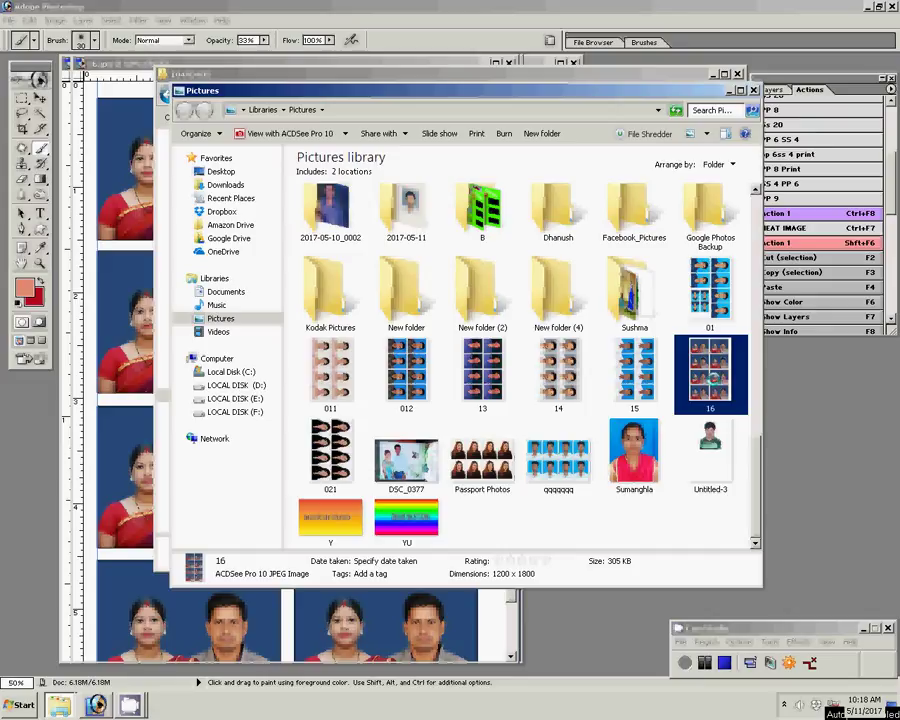
right_click(712, 379)
click(729, 346)
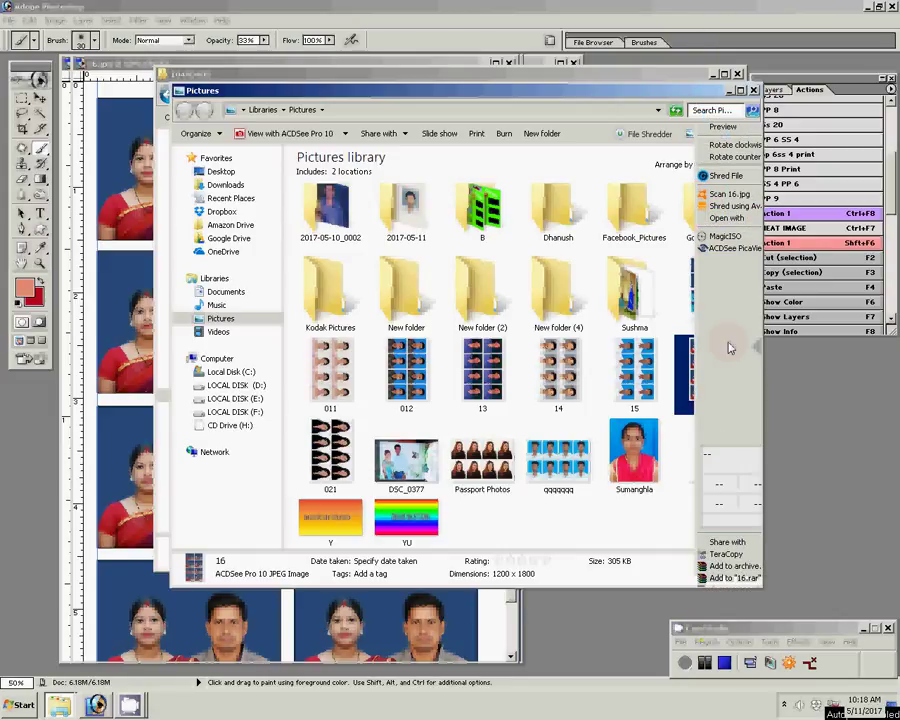